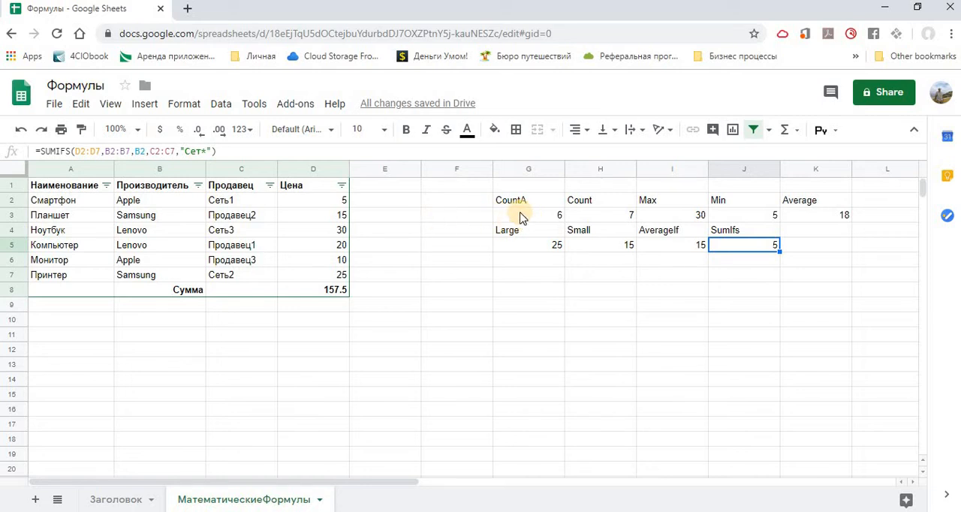
- Inspect the CountA formula in G3 and clear the product name in cell A4
left_click(524, 216)
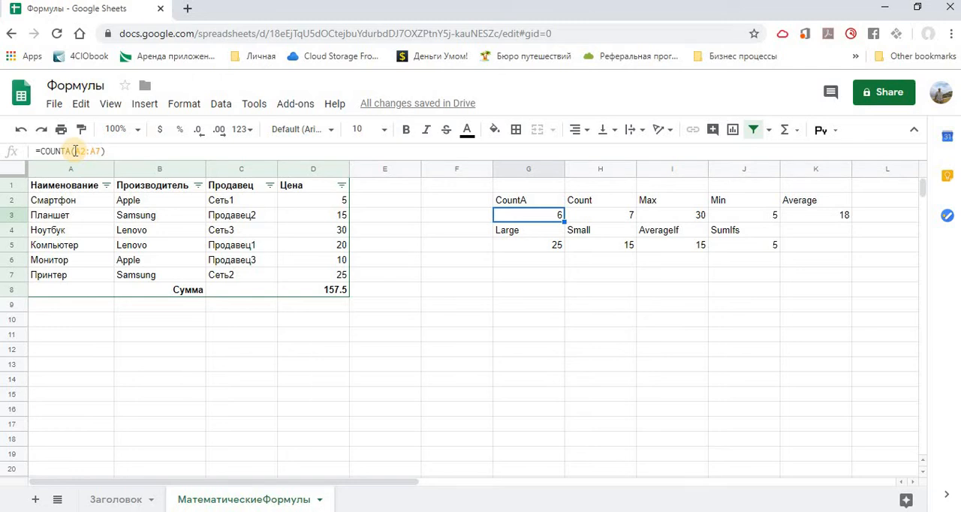
left_click(55, 233)
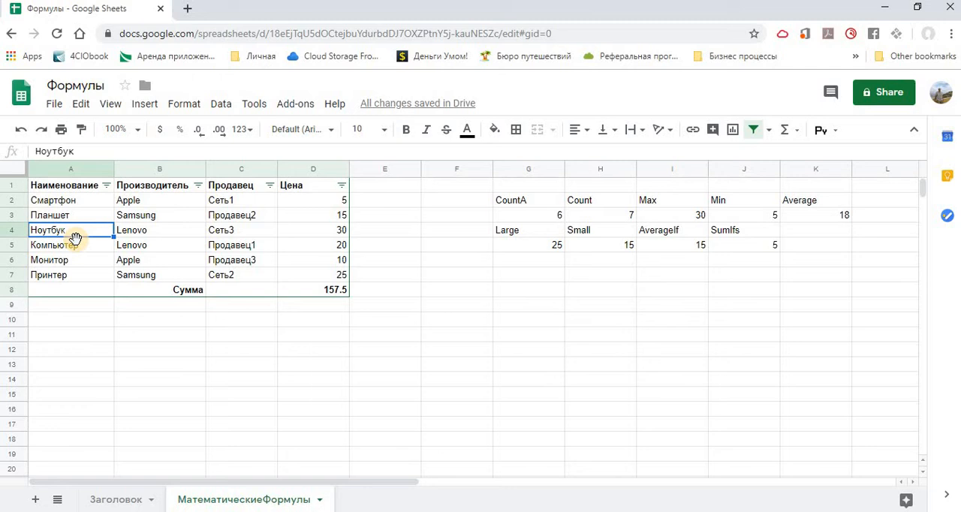
key("Delete")
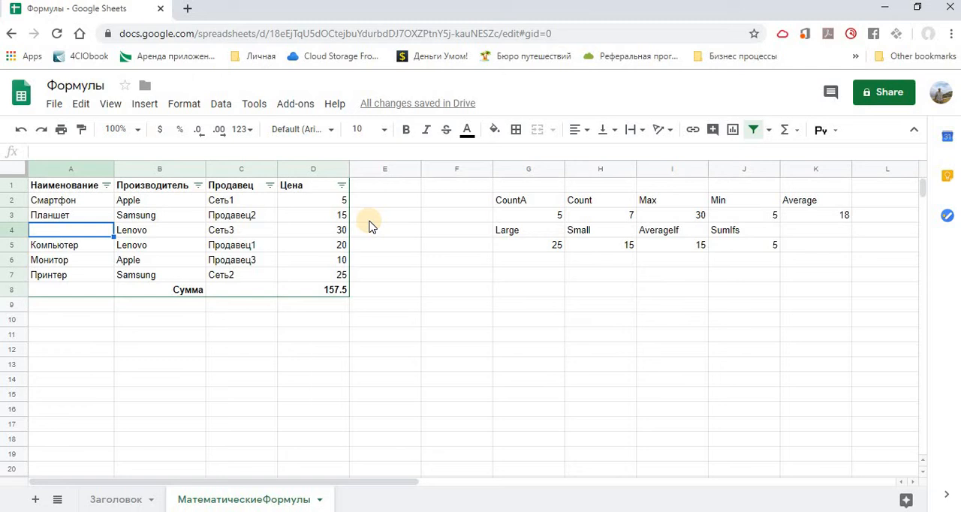
- Enter the product name "Ноутбук" in the empty cell A4 of the Наименование column
type("Но")
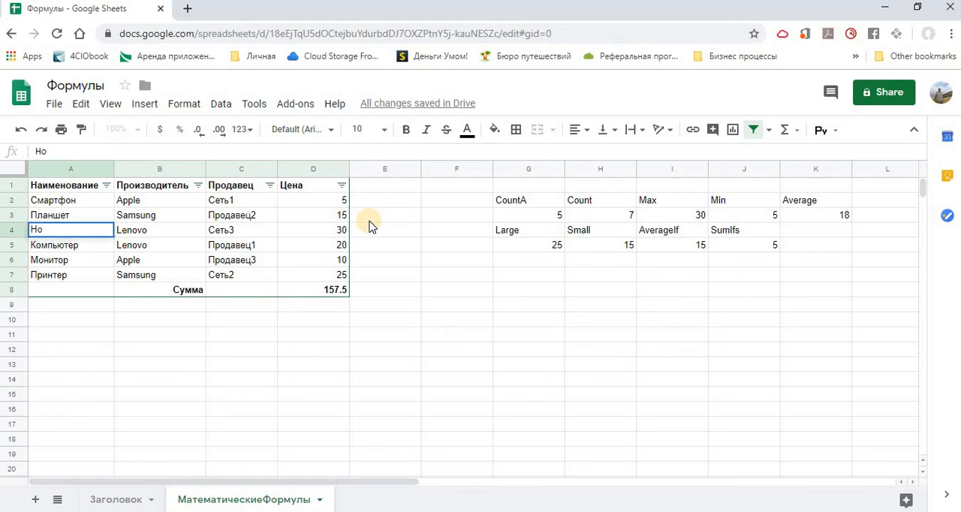
type("утбук")
key("Return")
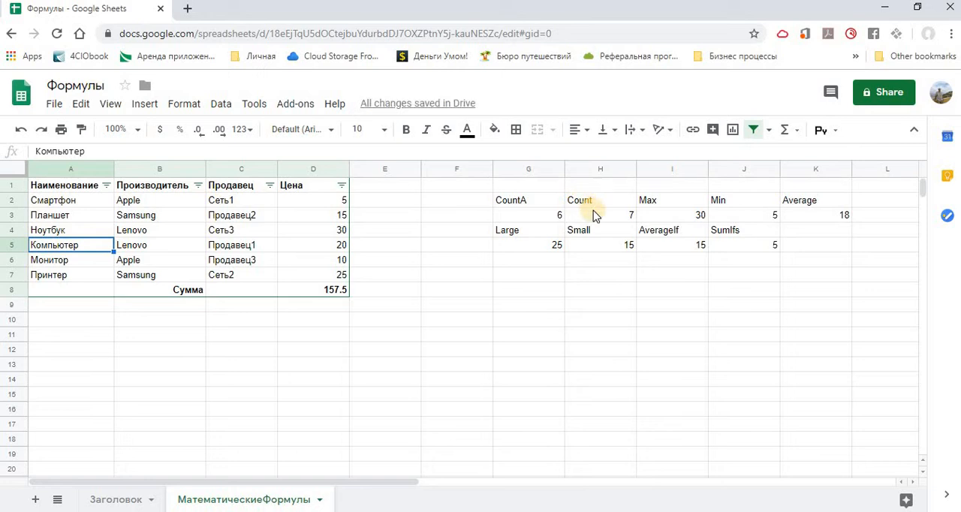
- Inspect the Count formula in H3 and set the Монитор price in D6 to the text "десять"
left_click(593, 216)
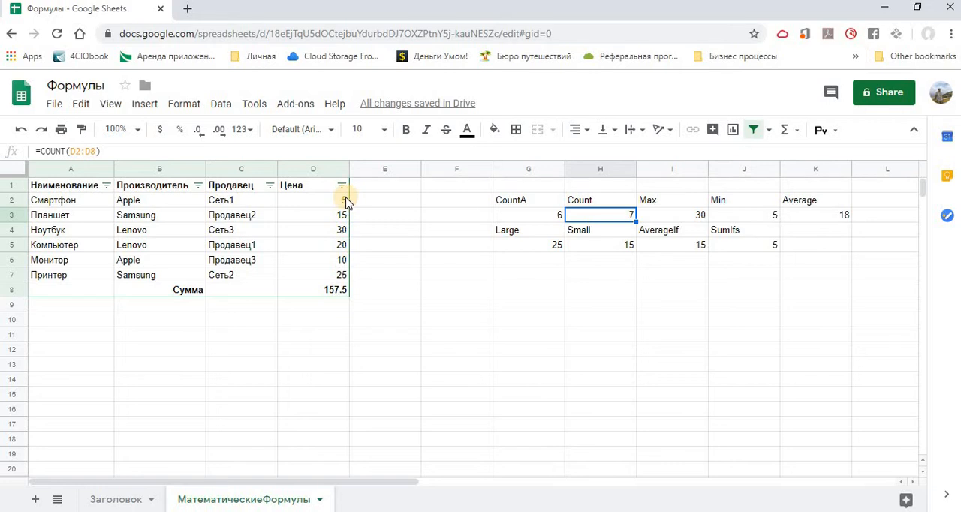
left_click(343, 261)
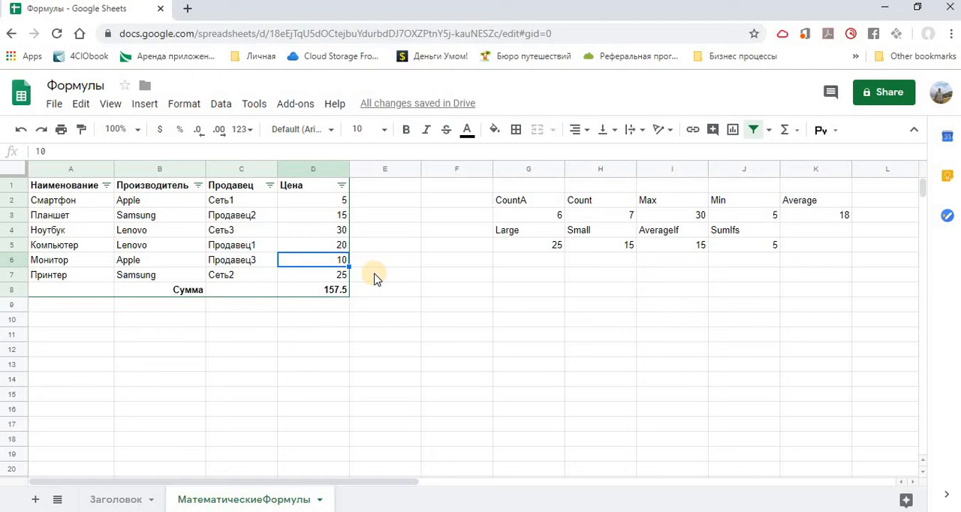
type("де")
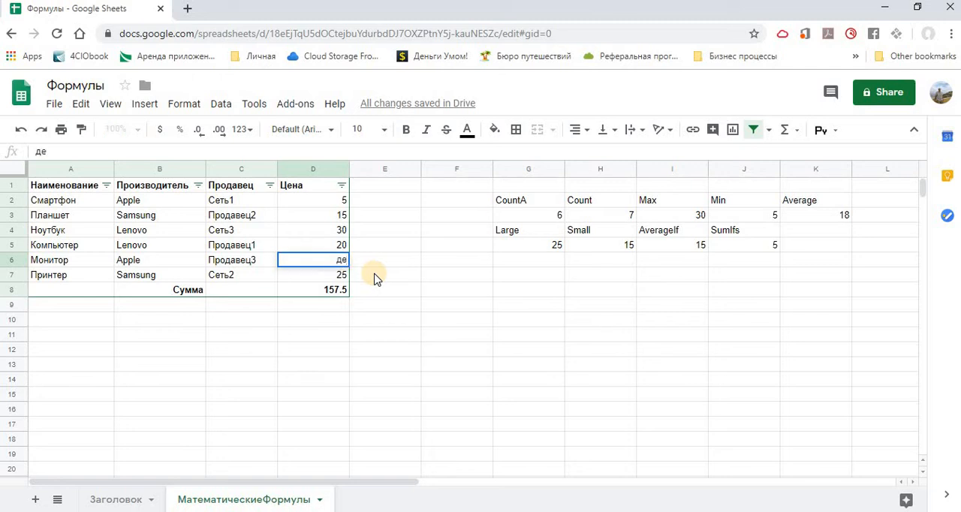
type("сять\\")
key("BackSpace")
key("Return")
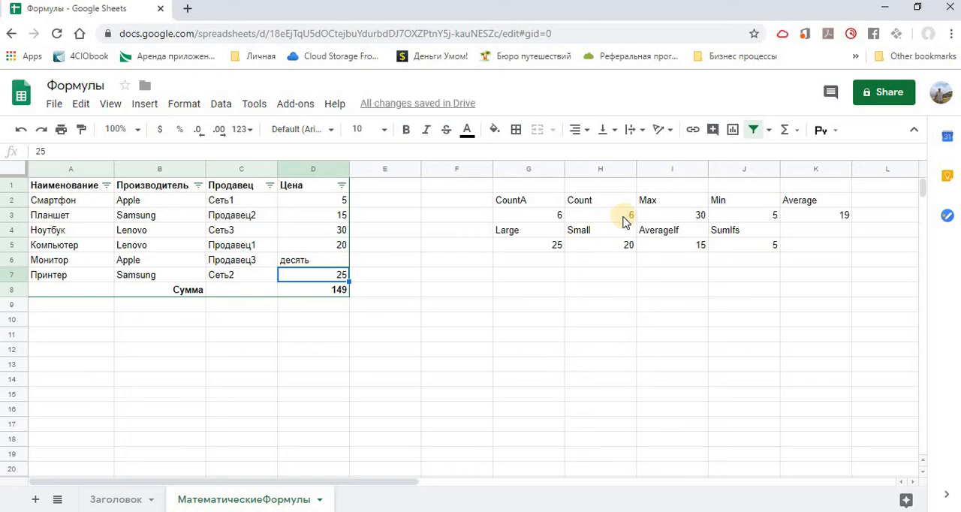
- Set the Монитор price in D6 to 10.0, using a decimal point
left_click(328, 260)
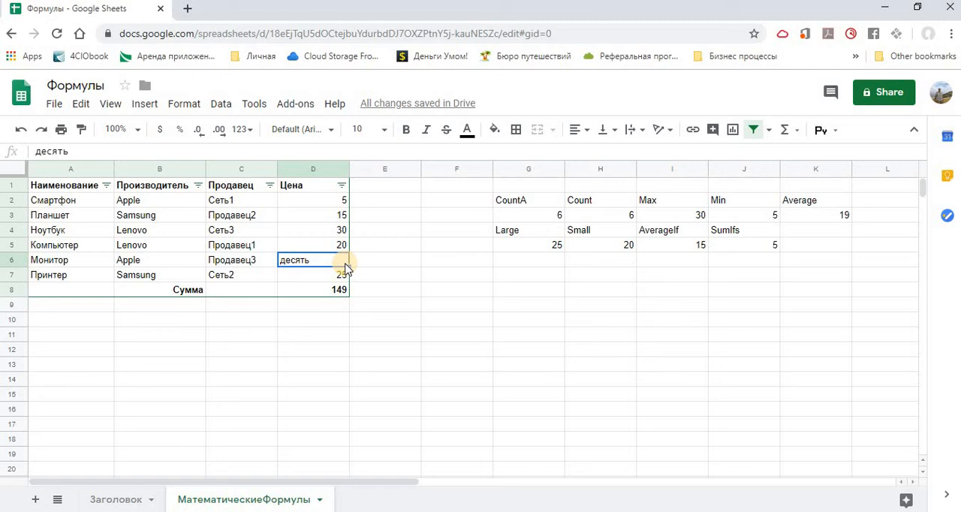
type("10")
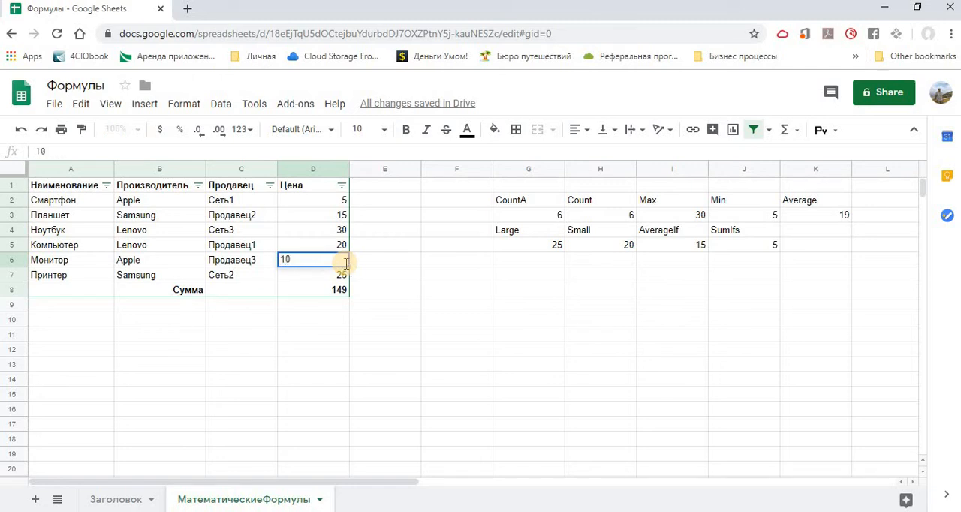
type("ю")
key("BackSpace")
type(".0")
key("Return")
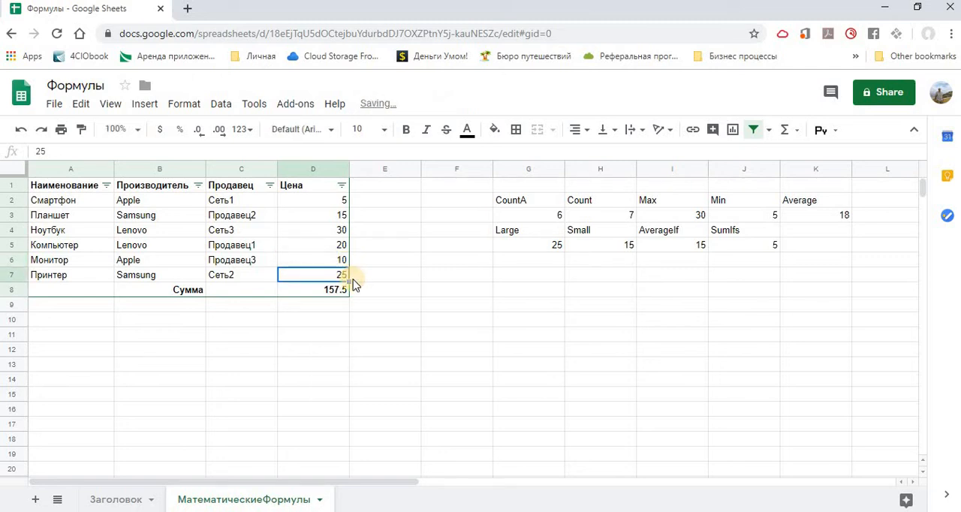
- Change the Монитор price in D6 to 10,0, using a decimal comma
left_click(328, 263)
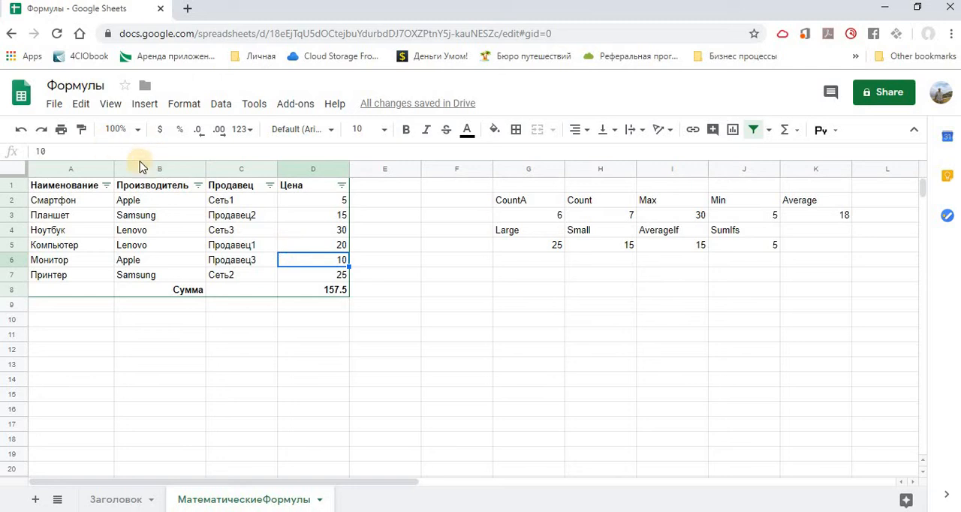
left_click(57, 150)
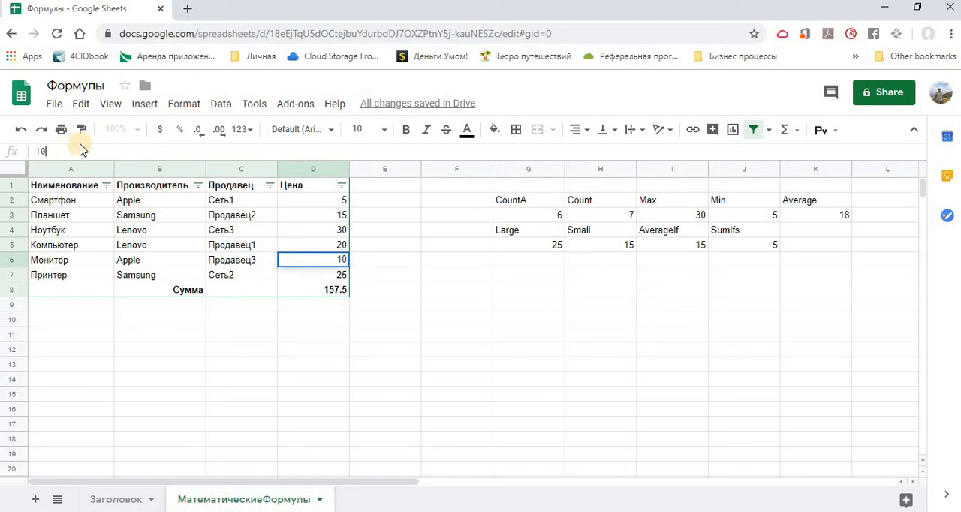
type(",0")
key("Return")
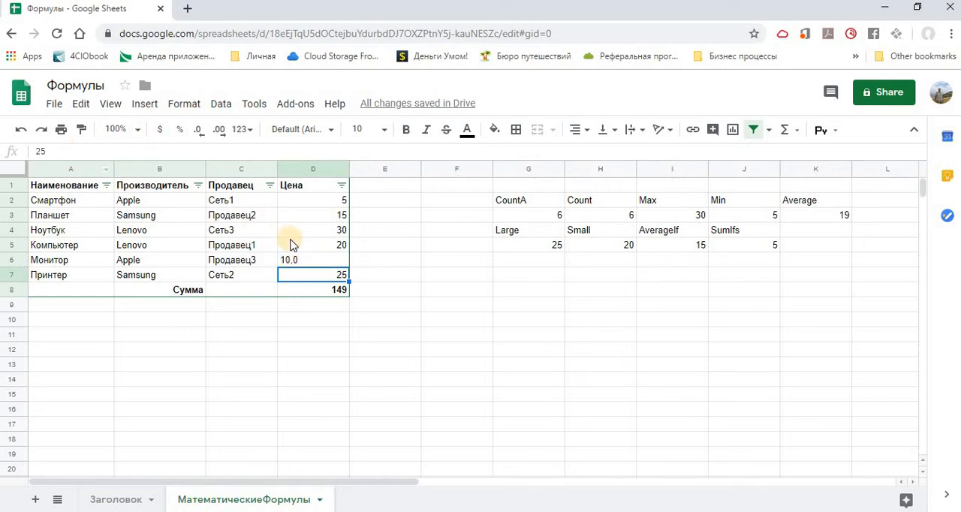
- Remove the comma and decimal digit from the Монитор price in D6, leaving 10
left_click(295, 266)
left_click(48, 151)
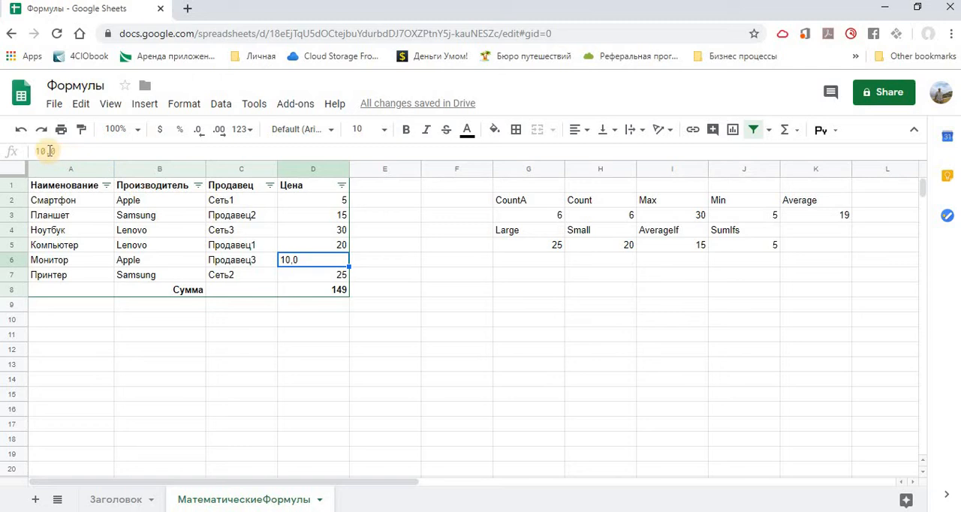
left_click(96, 151)
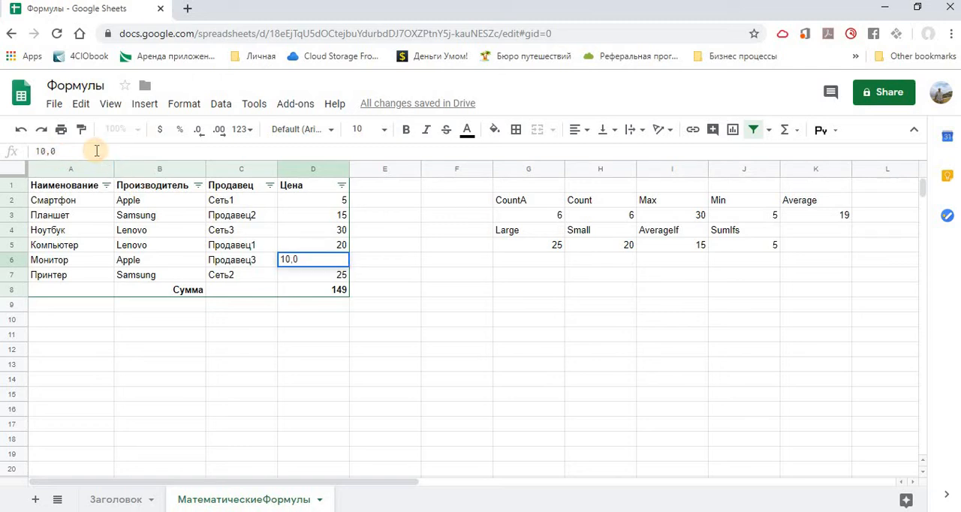
key("BackSpace")
key("BackSpace")
key("Return")
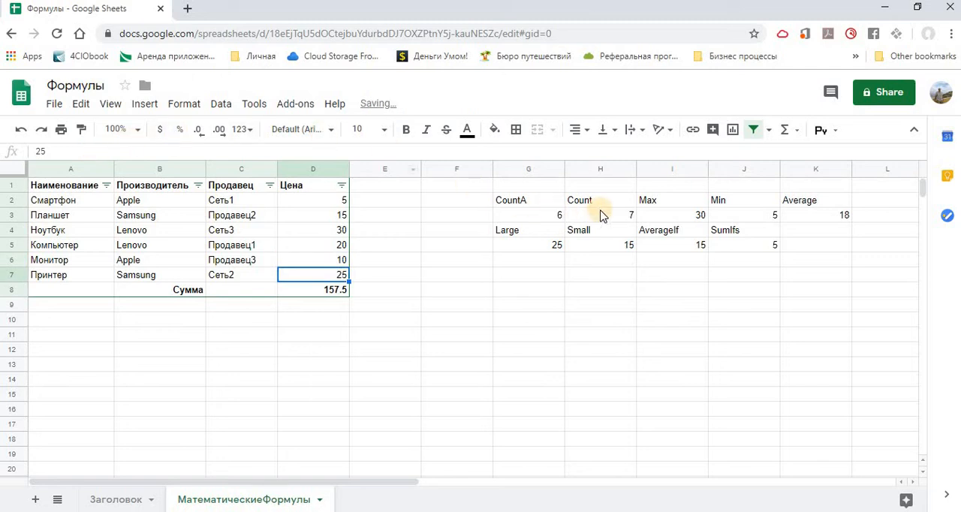
- Extend the Max formula in I3 with a second range so it reads =max(D2:D6,G5:J5)
left_click(668, 218)
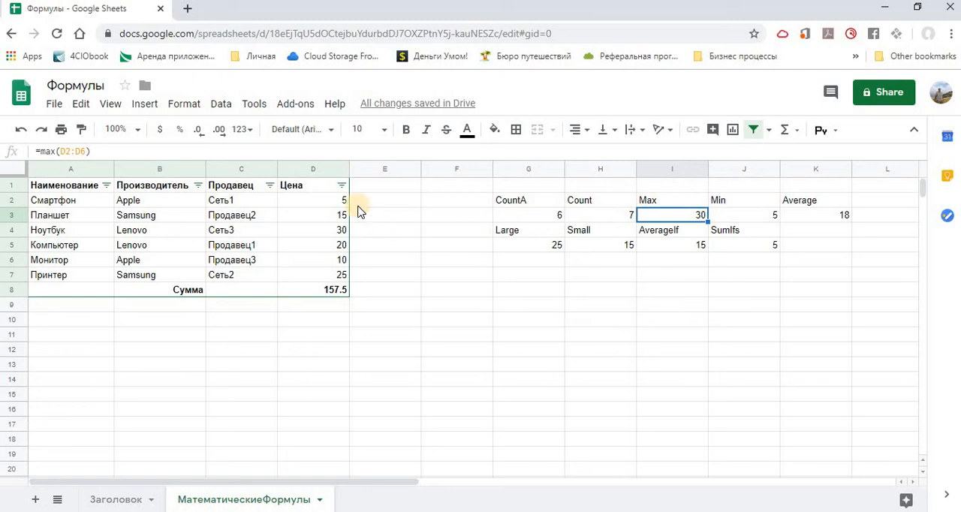
left_click(84, 152)
key("BackSpace")
type("6")
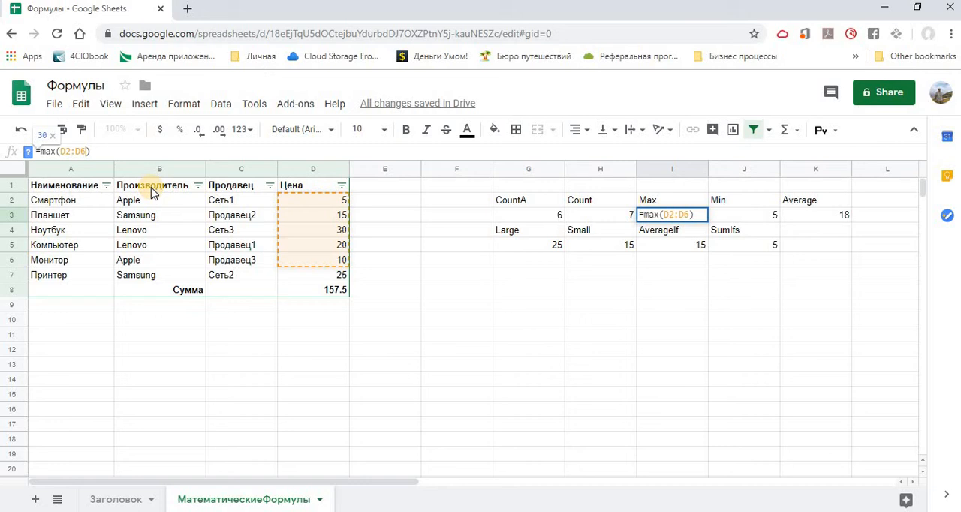
type("6")
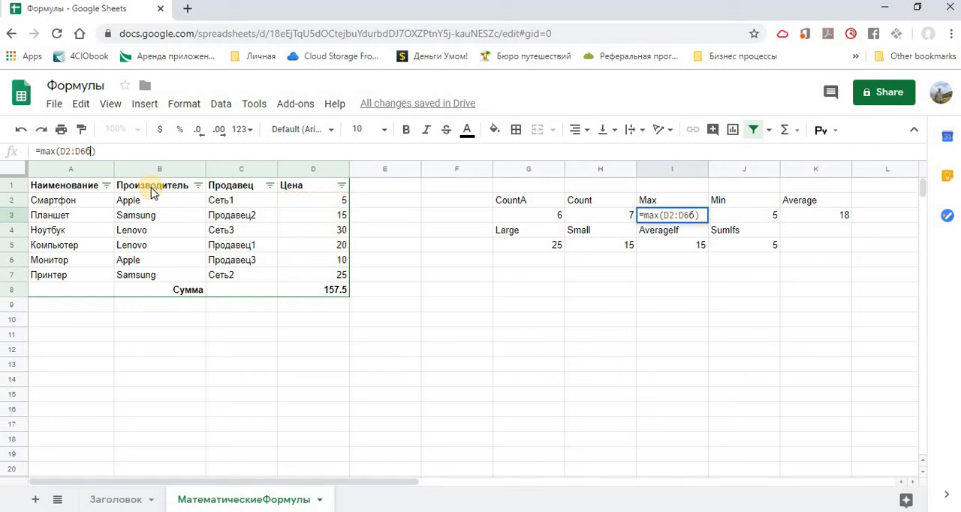
key("BackSpace")
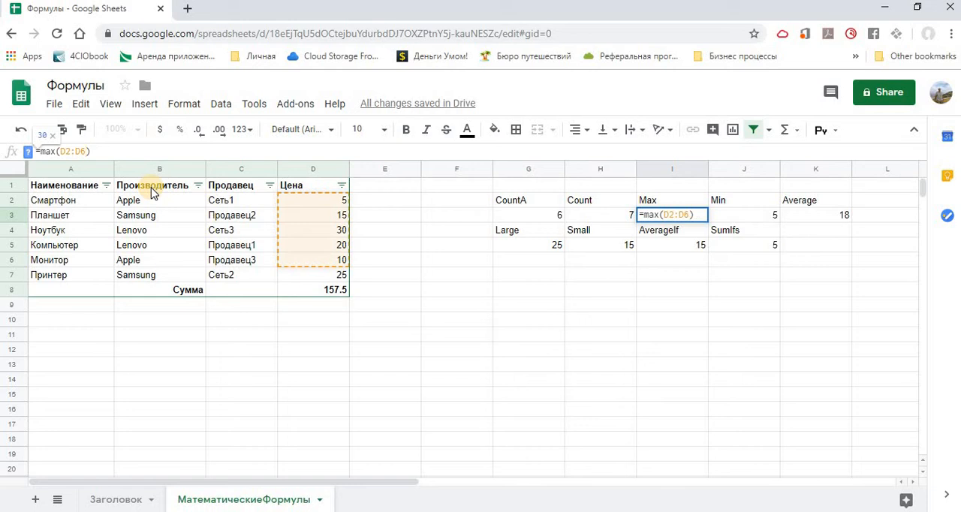
type(",")
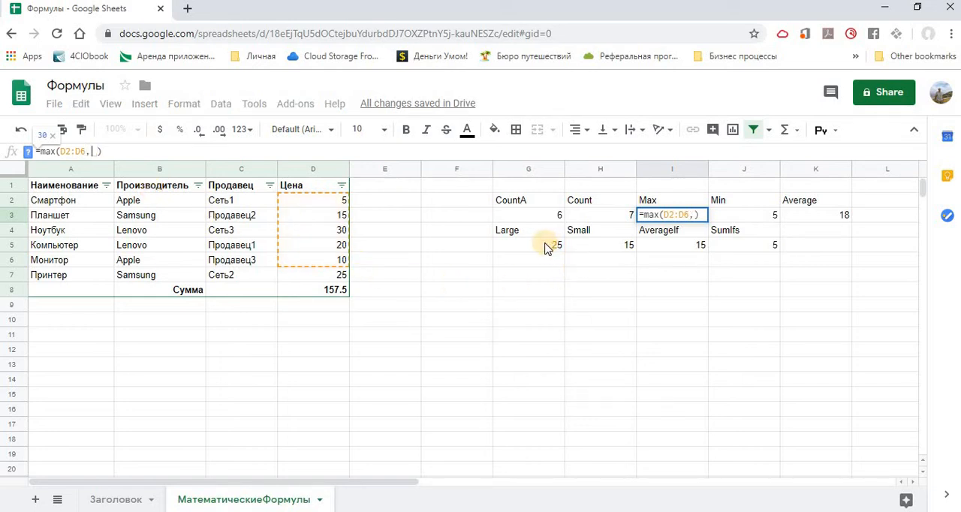
left_click_drag(547, 248, 740, 245)
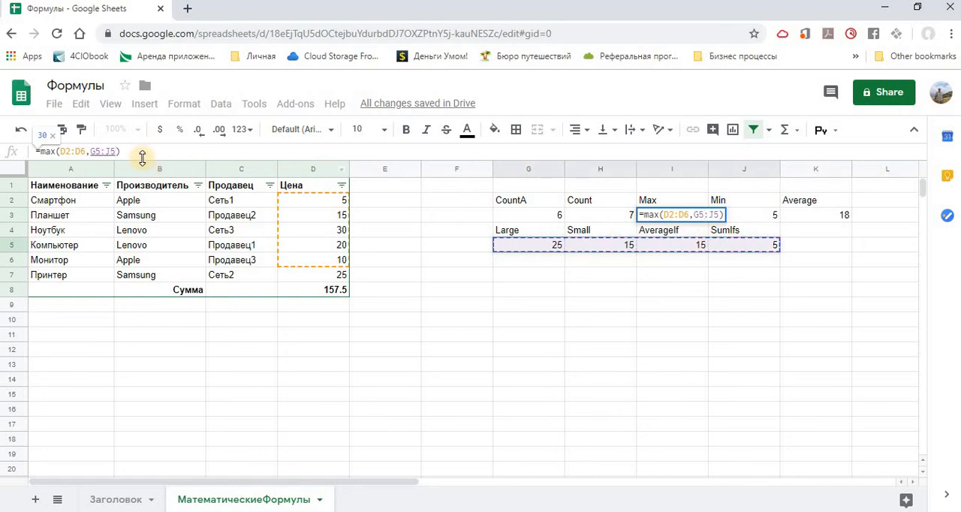
left_click(141, 150)
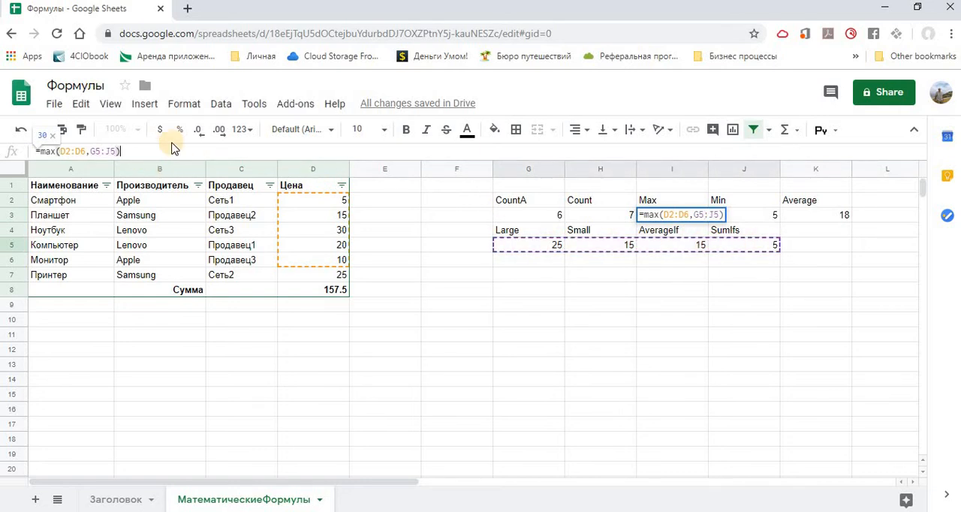
key("Return")
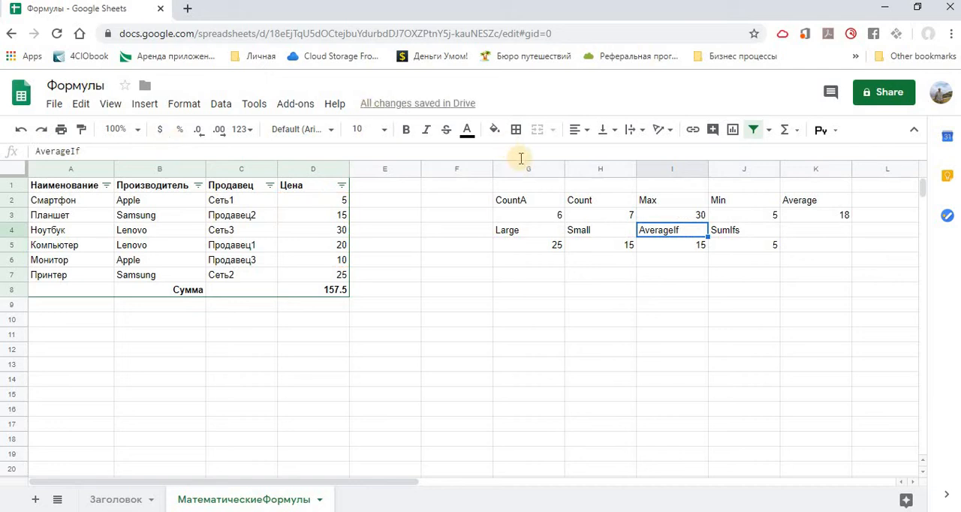
- Review the Max formula in I3 and set the Монитор price in D6 to 50
left_click(656, 228)
key("ctrl+c")
left_click(660, 213)
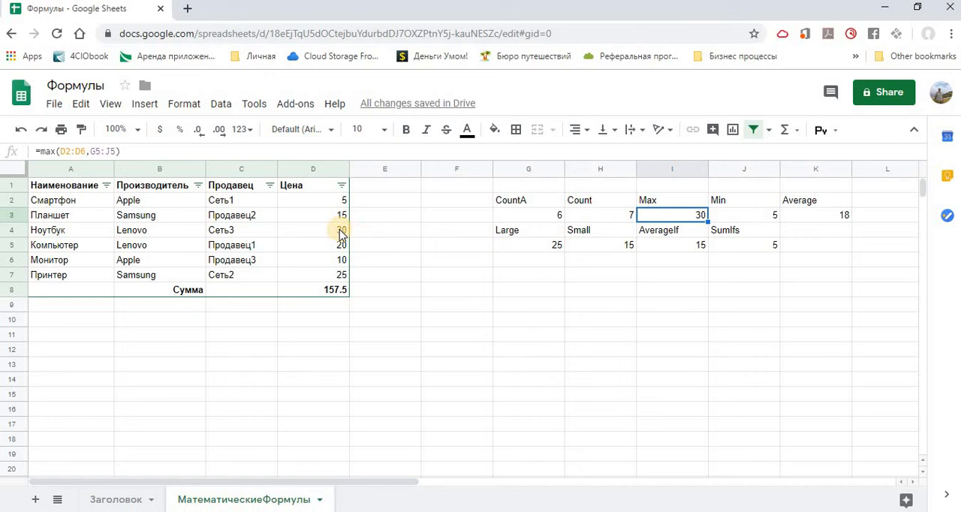
left_click(339, 260)
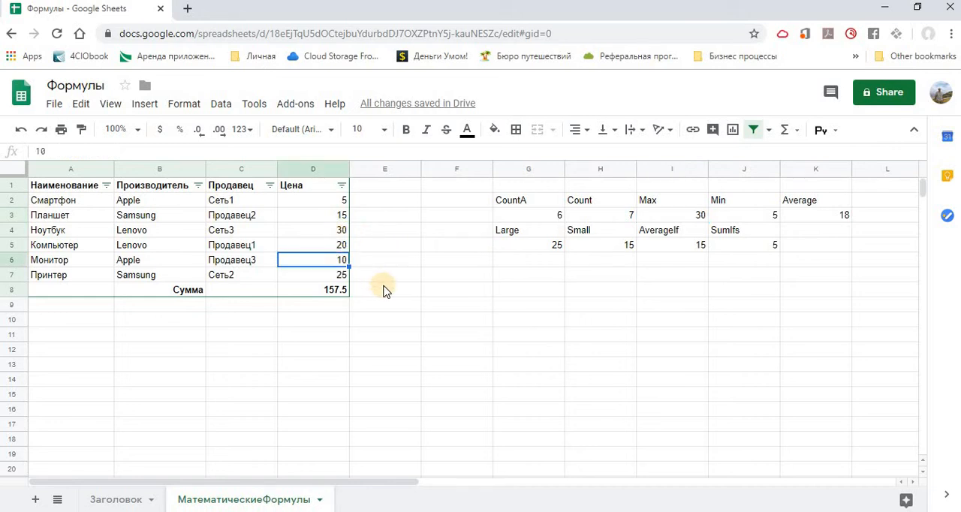
type("50")
key("Return")
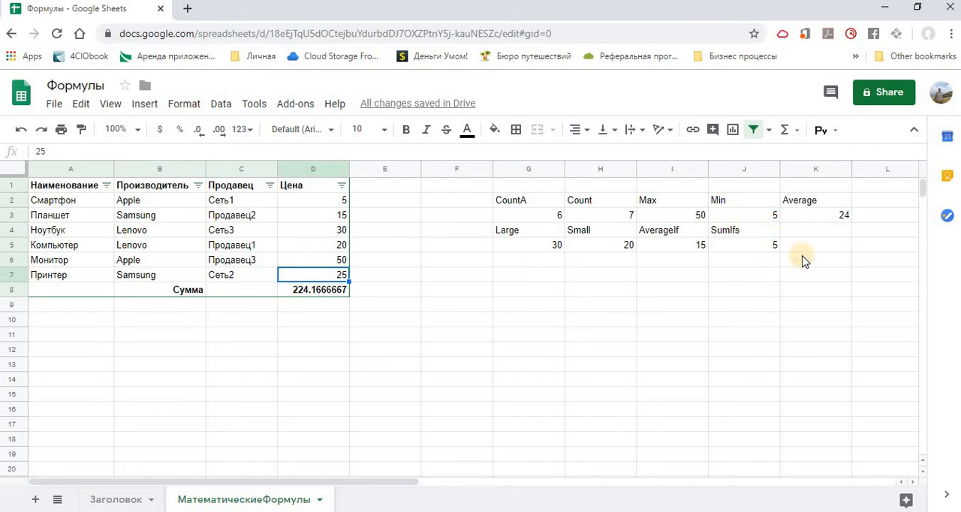
- Inspect the Average formula in K3 and set the Планшет price in D3 to 35
left_click(807, 216)
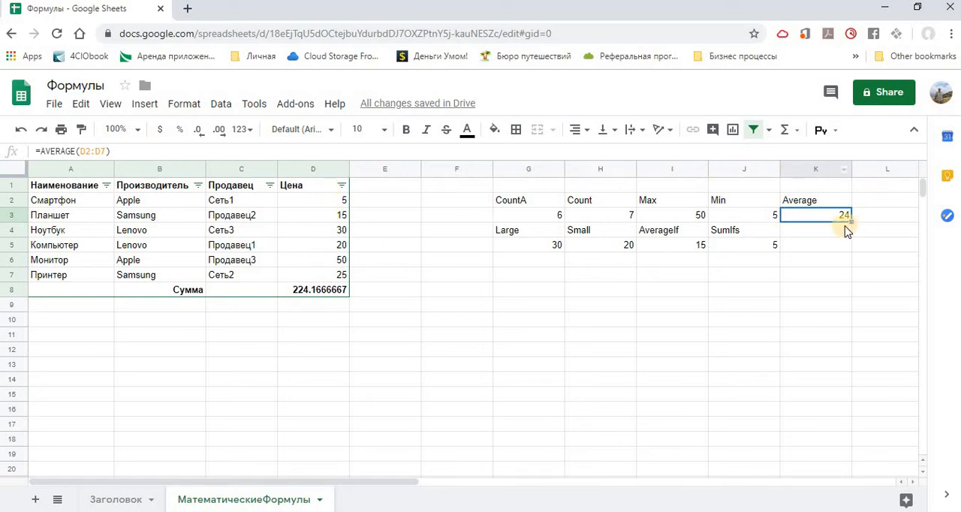
left_click(334, 216)
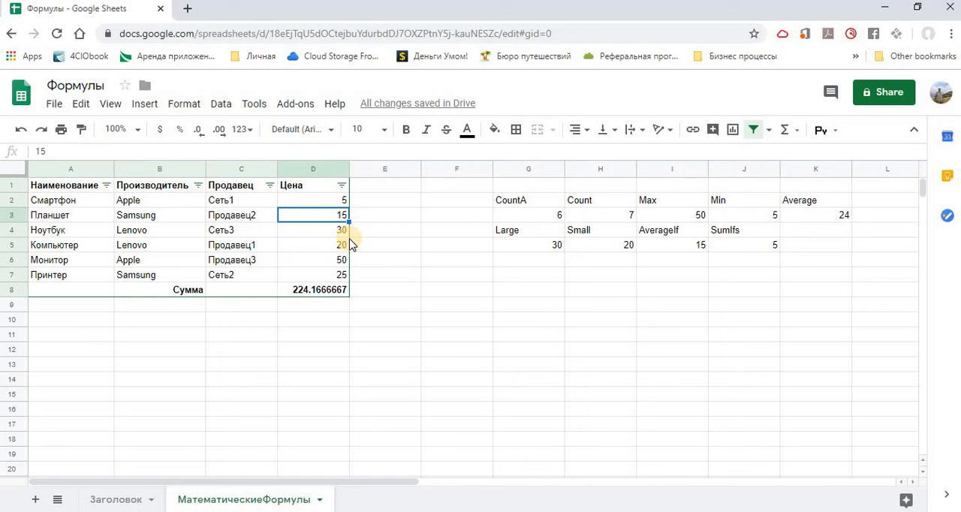
type("35")
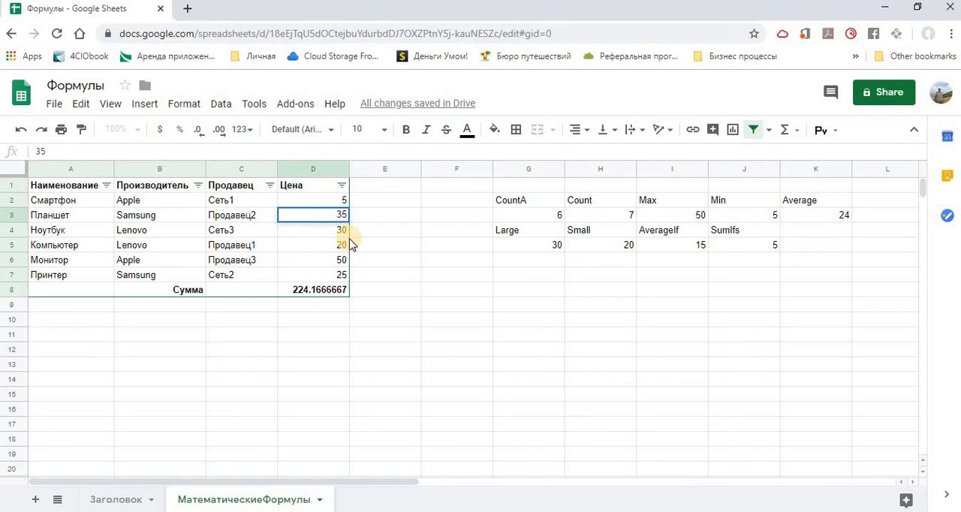
key("Return")
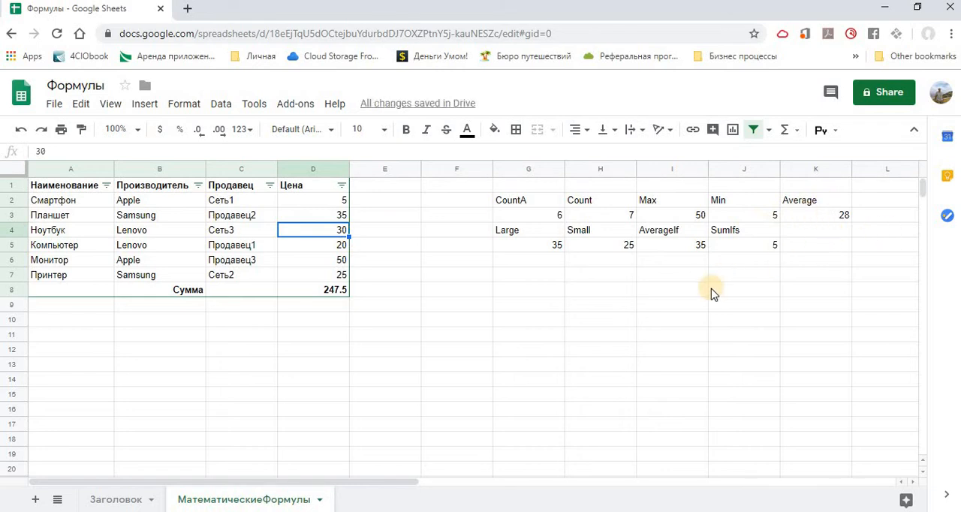
- Change the rank argument of the Large formula in G5 to 3 and review the edited formula
left_click(521, 248)
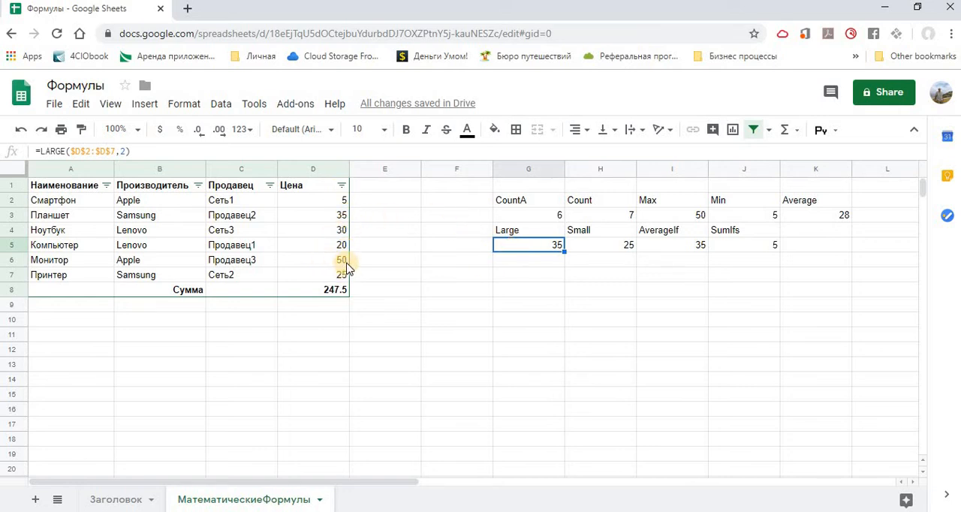
left_click(126, 154)
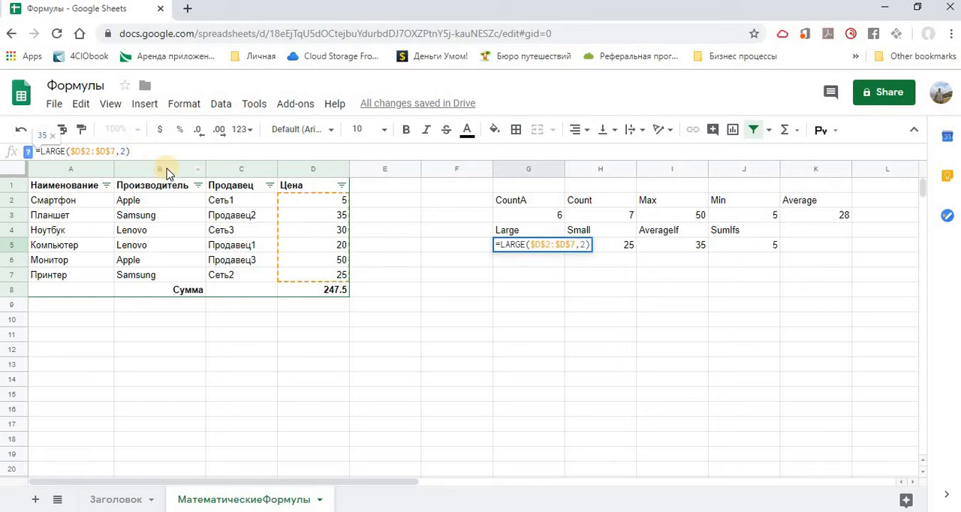
key("BackSpace")
type("3")
key("Return")
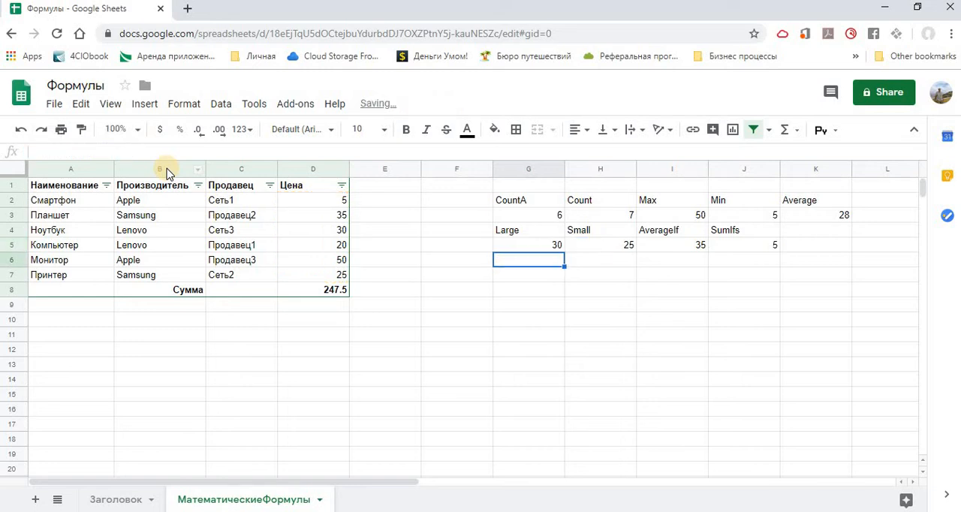
left_click(549, 243)
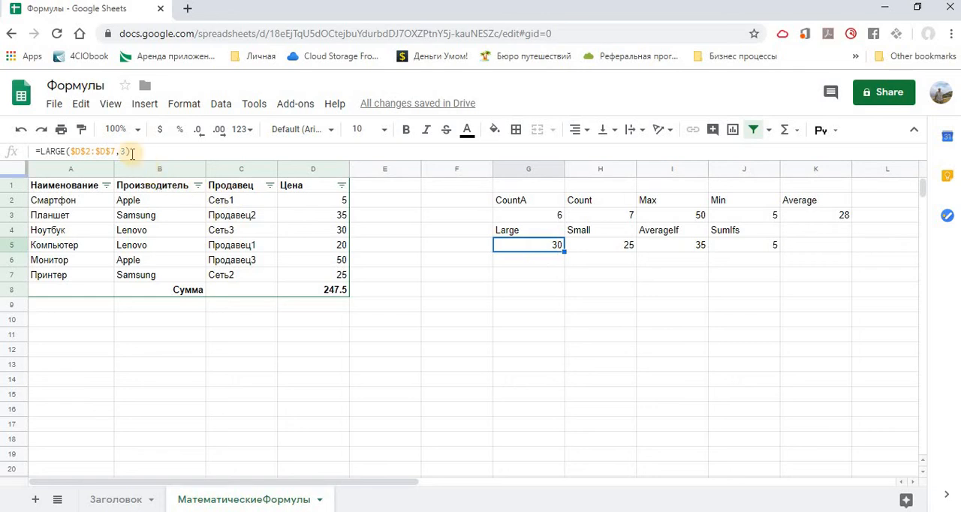
- Change the rank argument of the Small formula in H5 to 1 and review the edited formula
left_click(591, 249)
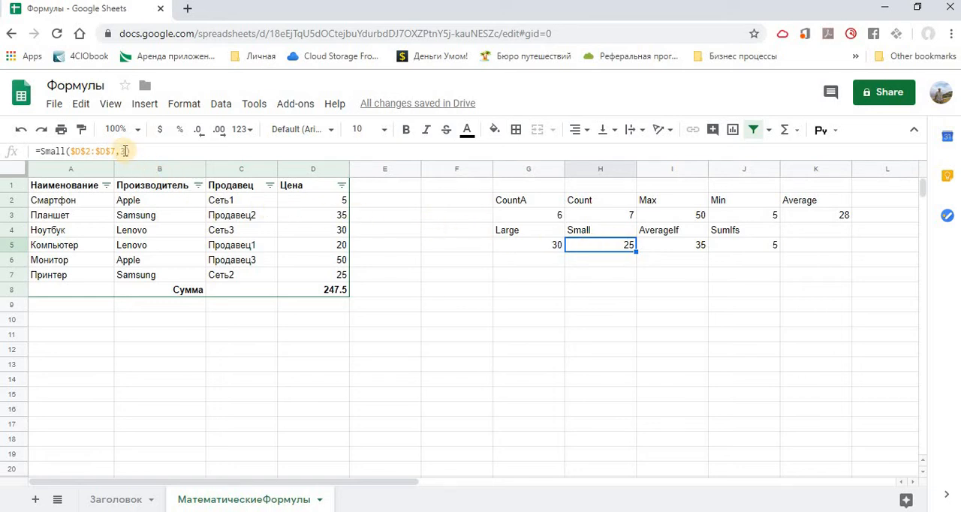
left_click(126, 151)
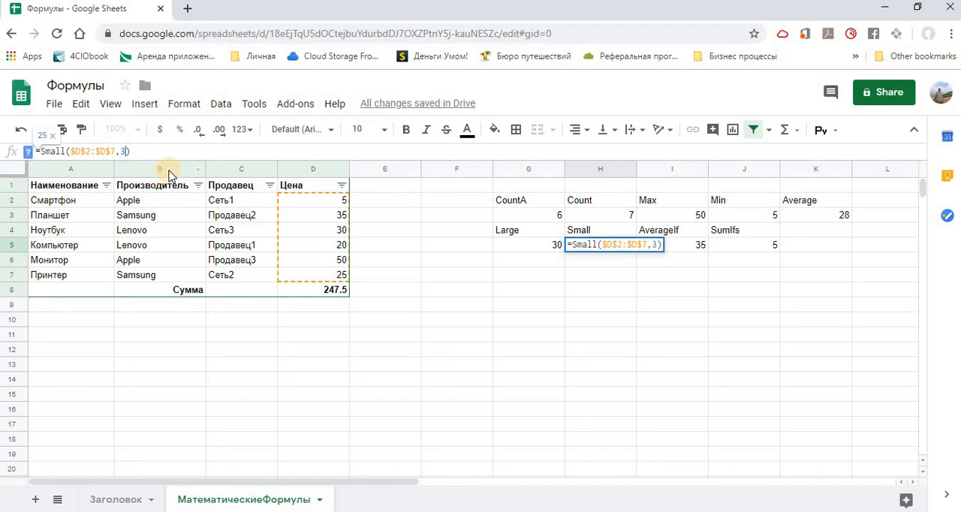
key("BackSpace")
type("1")
key("Return")
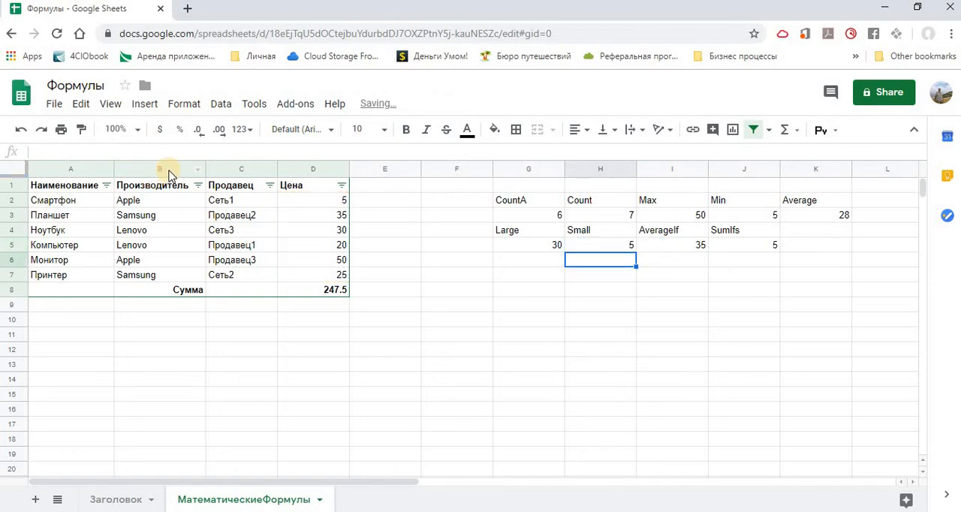
left_click(601, 247)
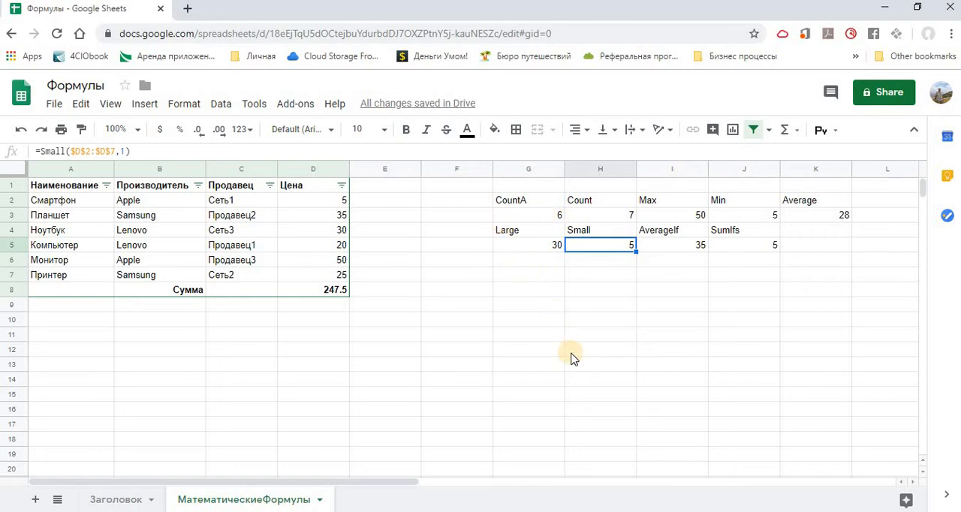
- Inspect the AverageIf formula in I5 and replace the product name in A6 with Планшет
left_click(664, 248)
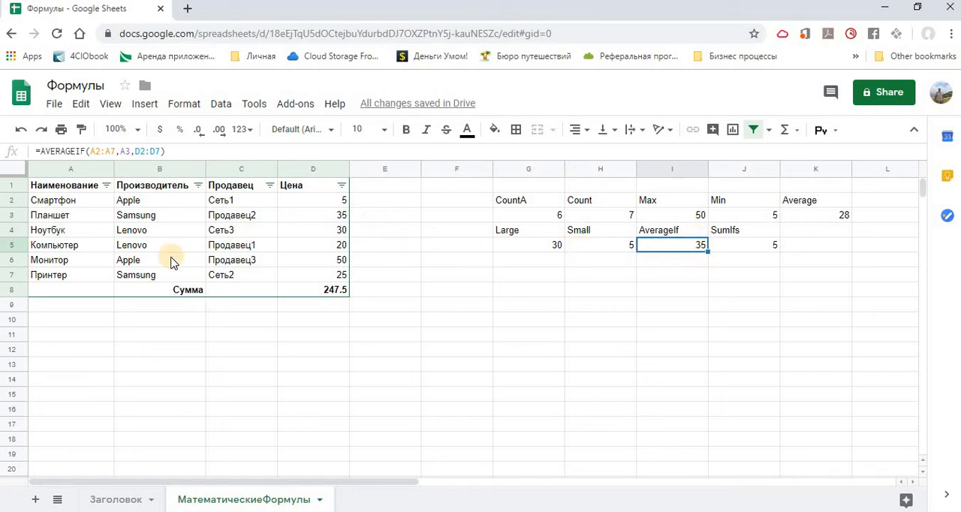
left_click(56, 261)
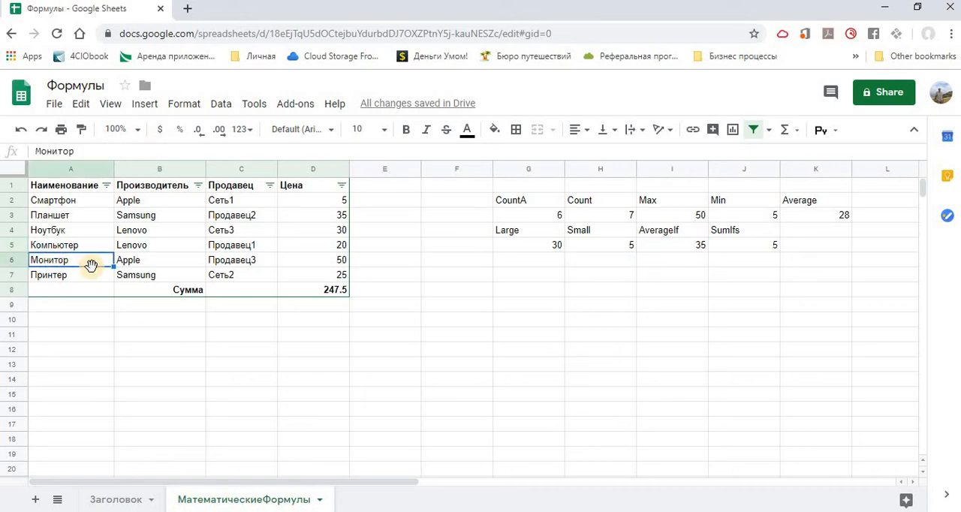
type("A")
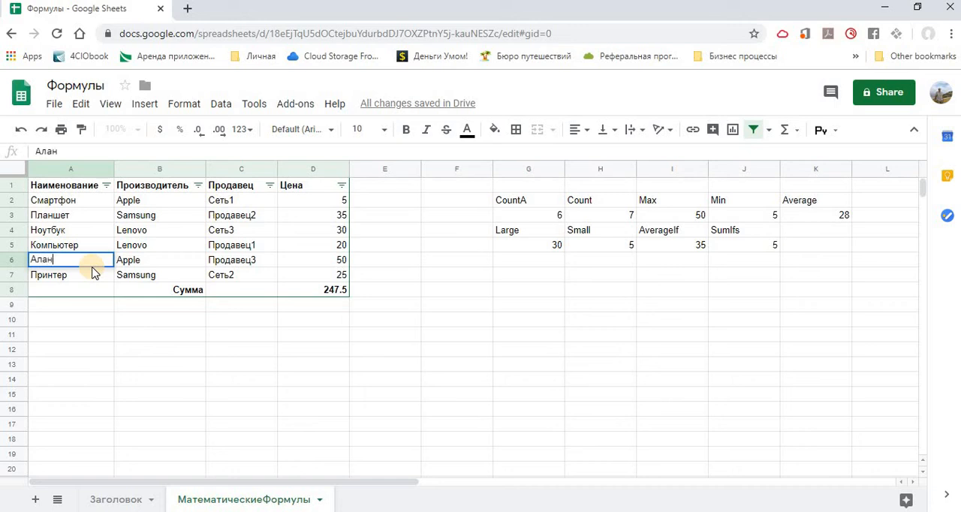
key("BackSpace")
key("BackSpace")
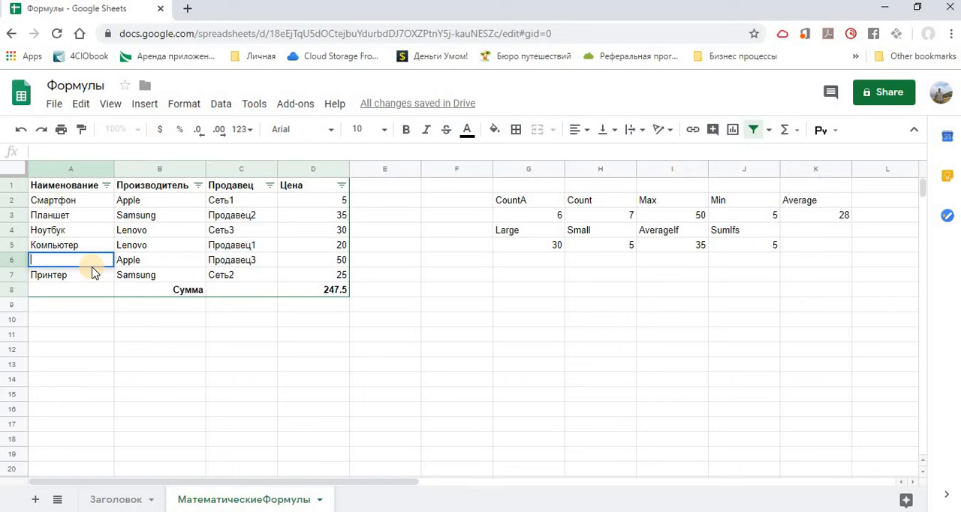
type("ла")
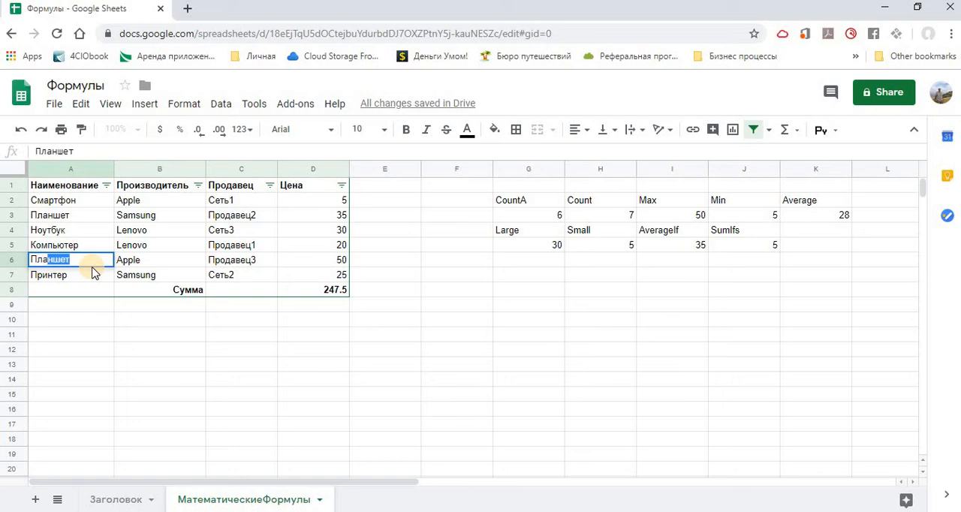
type("н")
key("Return")
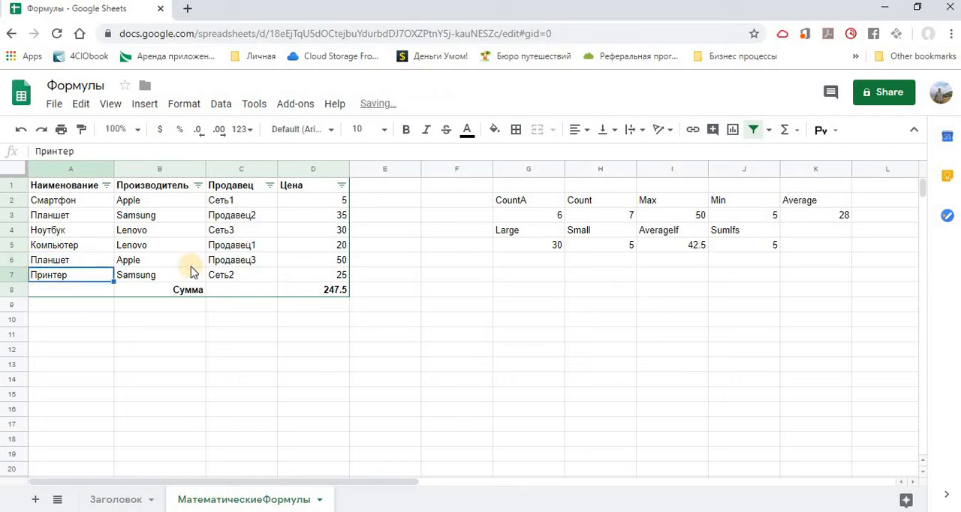
left_click(692, 244)
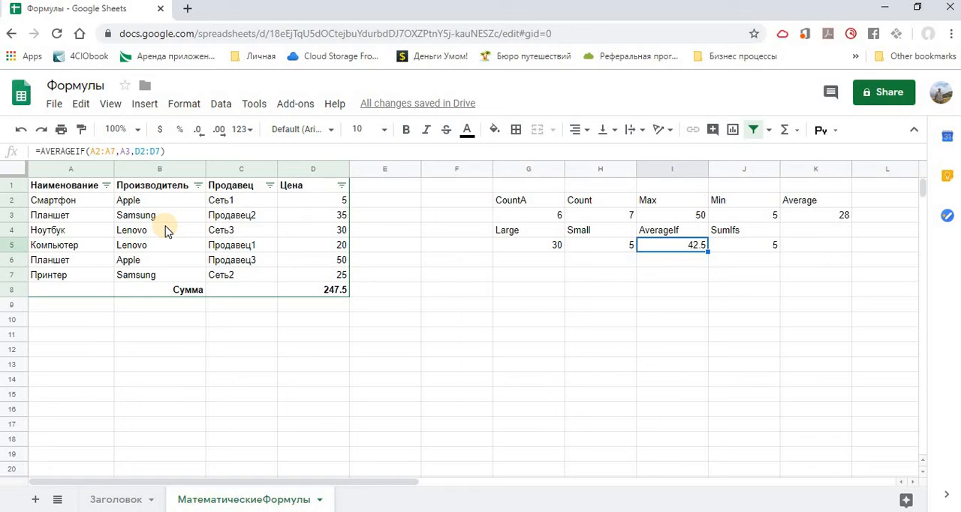
- Inspect the SumIfs formula in J5 and change the seller in C6 to Сеть4
left_click(743, 245)
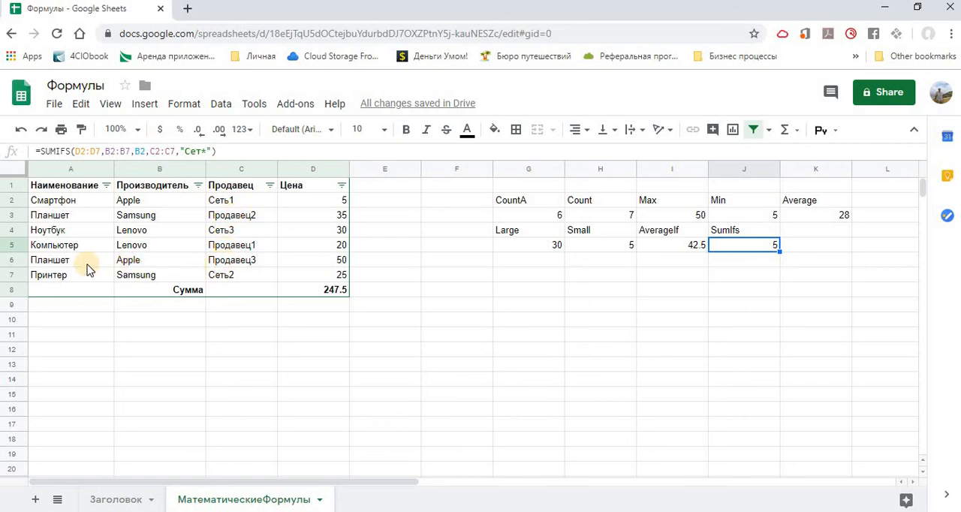
left_click(248, 265)
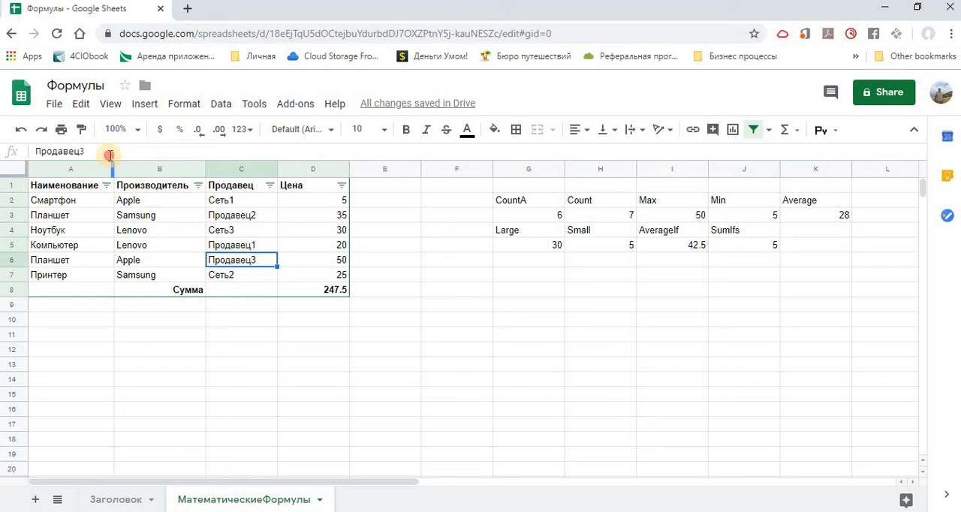
left_click(110, 154)
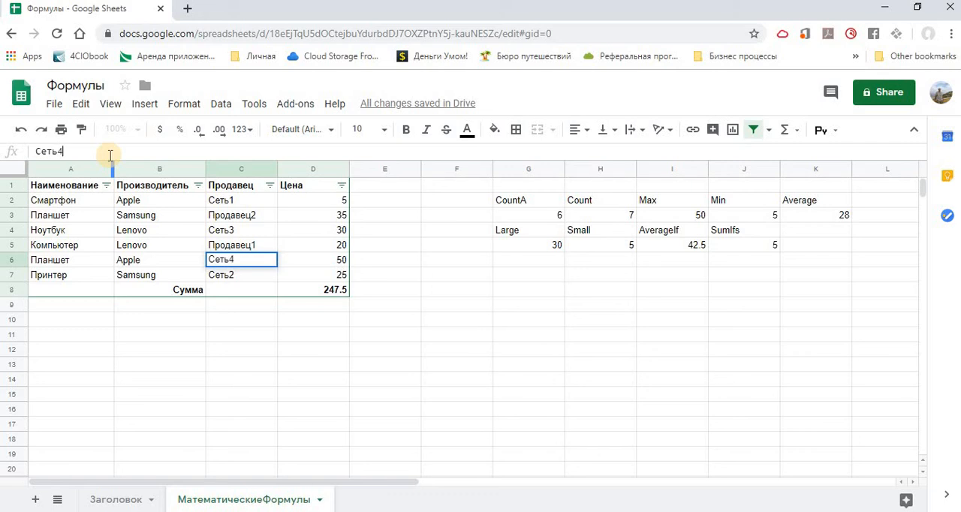
key("Return")
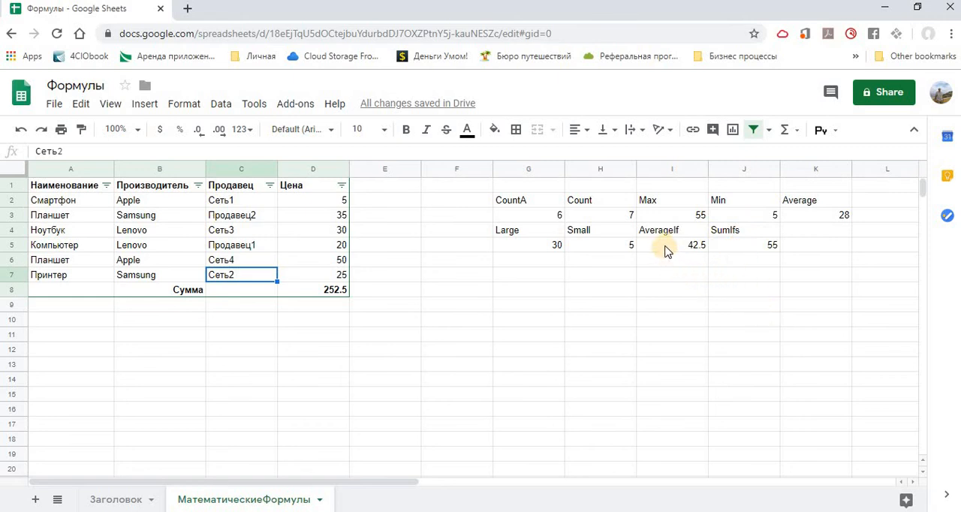
- Remove the I3:K3 range from the Сумма formula in D8 so it reads =SUM(D2:D7)
left_click(323, 293)
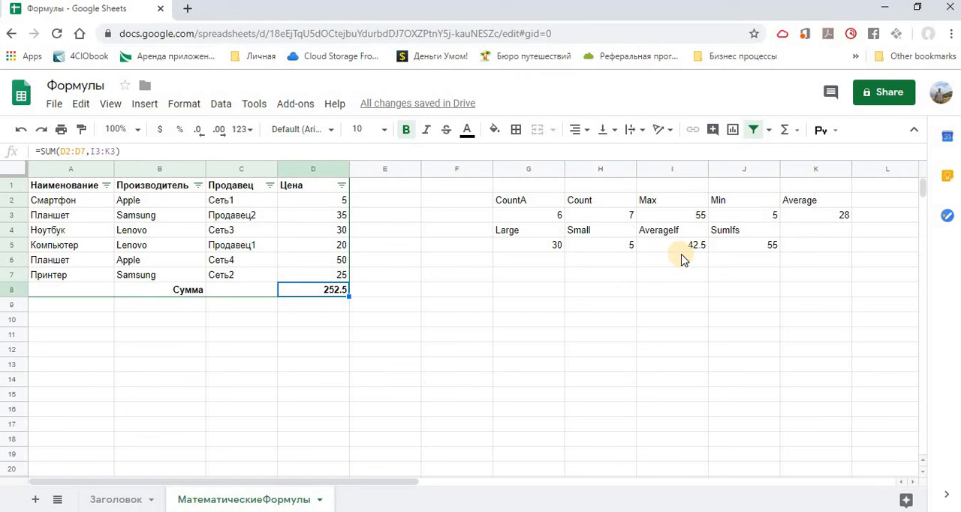
left_click(115, 150)
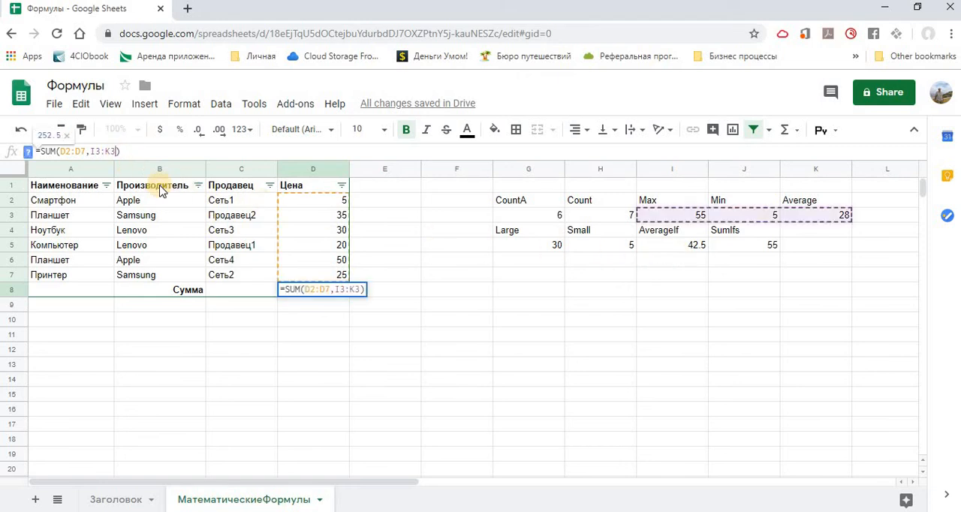
key("BackSpace")
key("BackSpace")
key("BackSpace")
key("BackSpace")
key("BackSpace")
key("BackSpace")
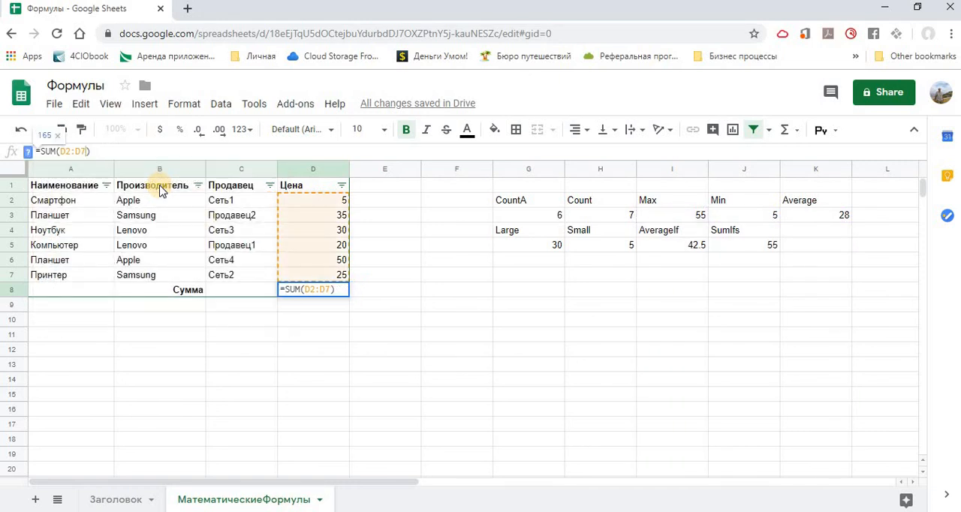
key("Return")
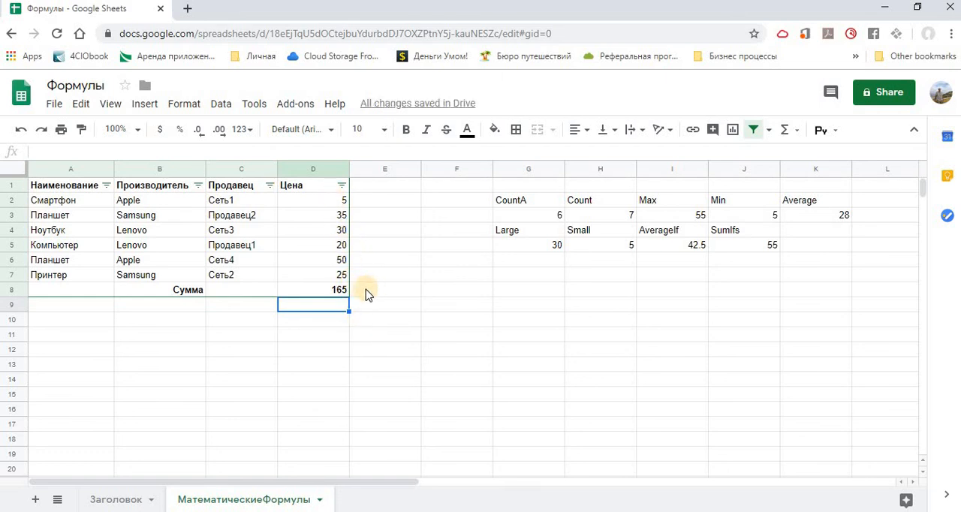
- Add the range G5:J5 to the Сумма formula in D8 so it reads =SUM(D2:D7,G5:J5)
left_click(328, 292)
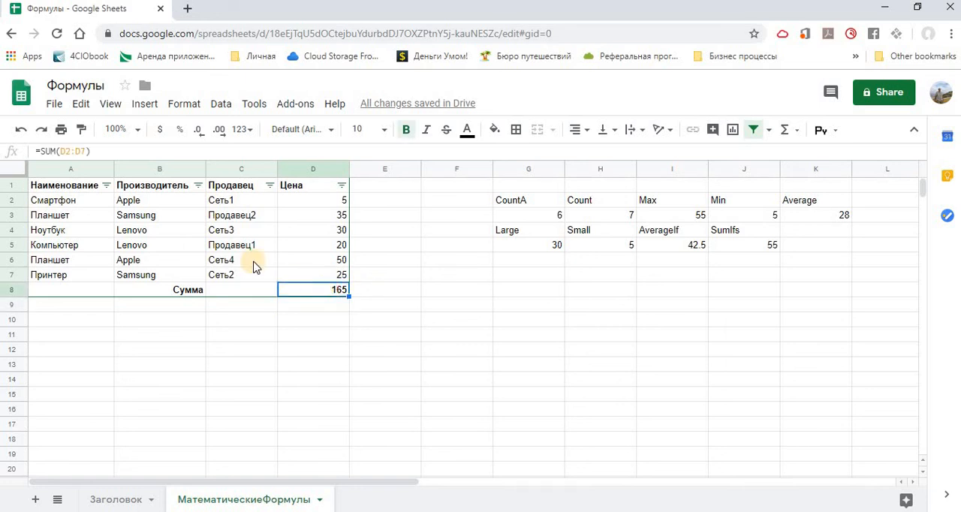
left_click(88, 152)
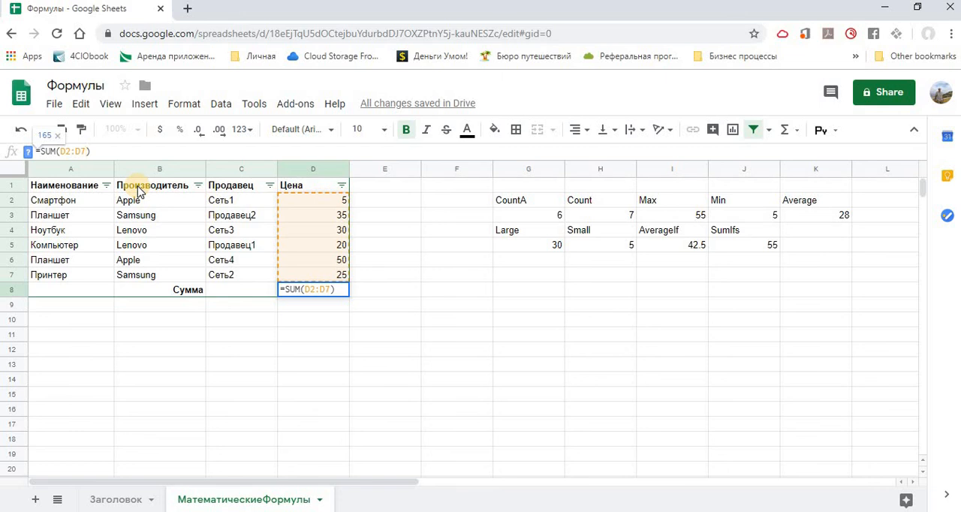
type("ю")
key("BackSpace")
type(",")
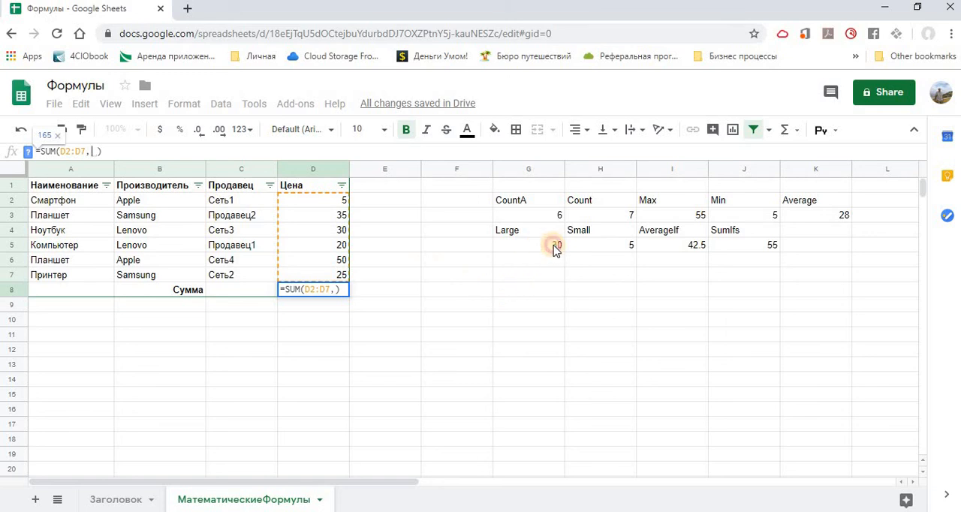
left_click_drag(553, 246, 746, 249)
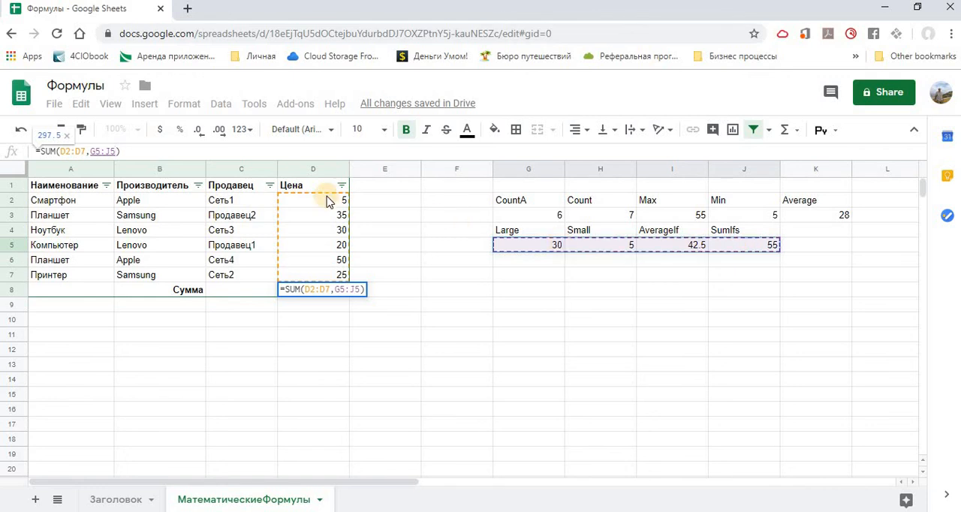
left_click(144, 151)
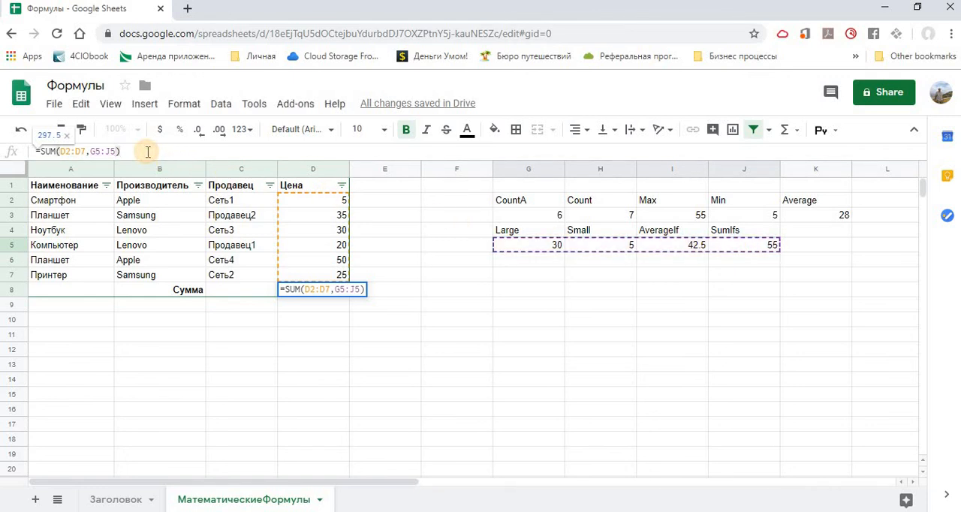
key("Return")
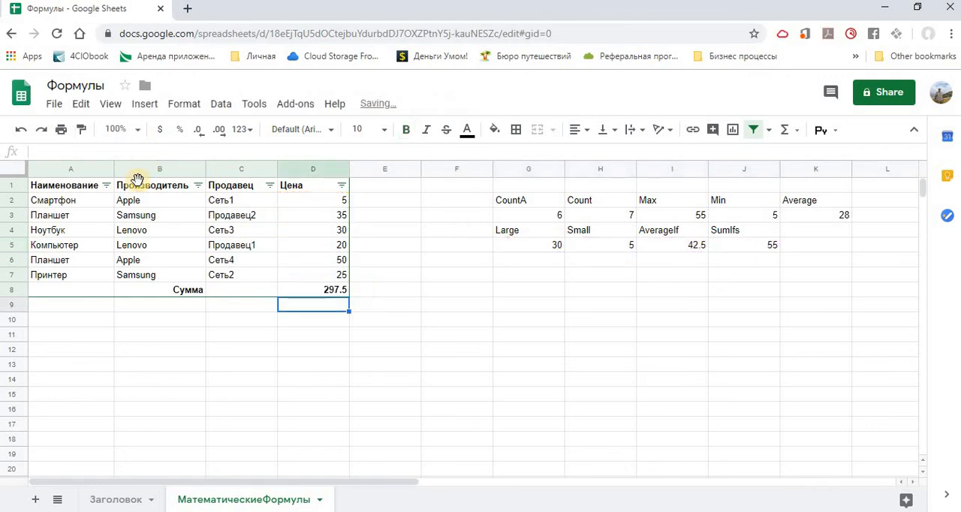
- Try adding the range G3:K3 to the Сумма formula in D8 so it reads =SUM(D2:D7,G5:J5,G3:K3)
left_click(345, 293)
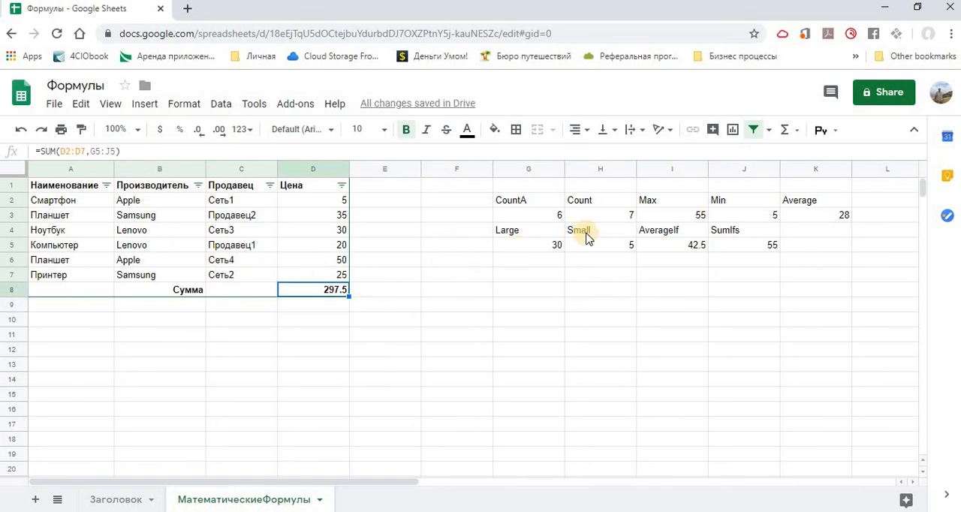
key("ctrl+b")
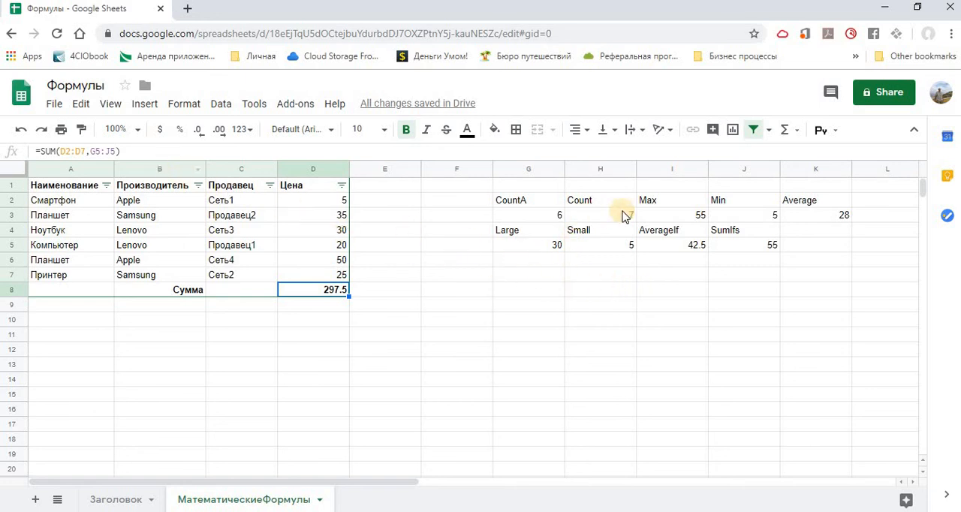
left_click(115, 150)
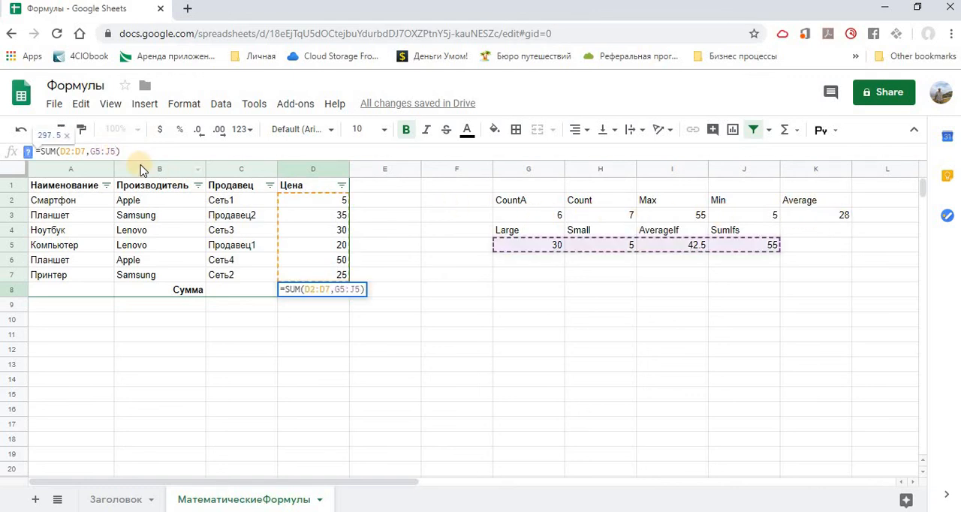
type(",")
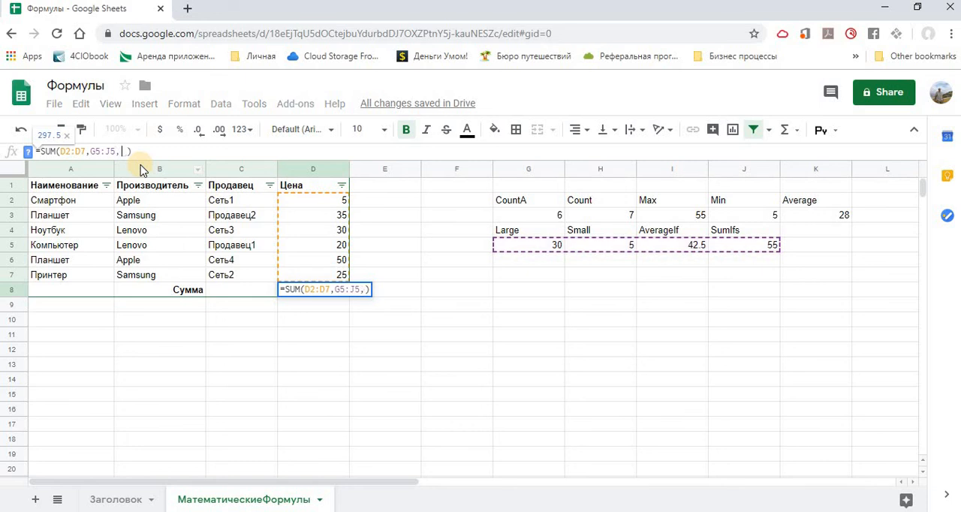
left_click(531, 214)
left_click_drag(629, 213, 806, 215)
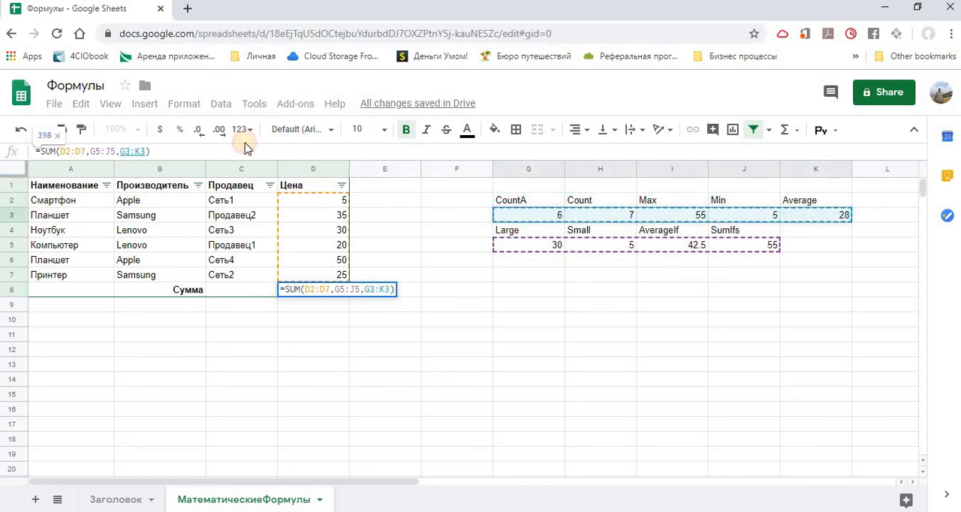
left_click(181, 149)
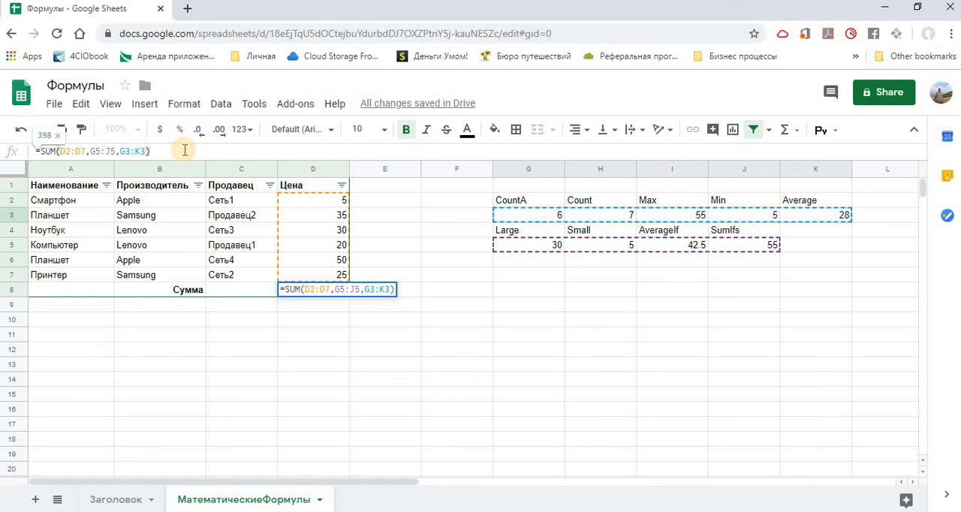
key("Return")
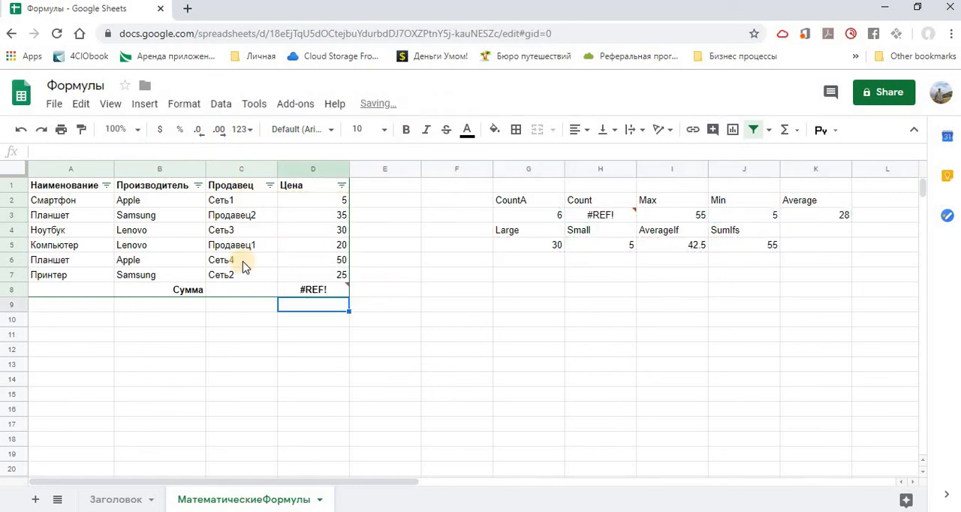
- Inspect the error note on D8 and remove the G3:K3 range so its formula reads =SUM(D2:D7,G5:J5)
left_click(313, 294)
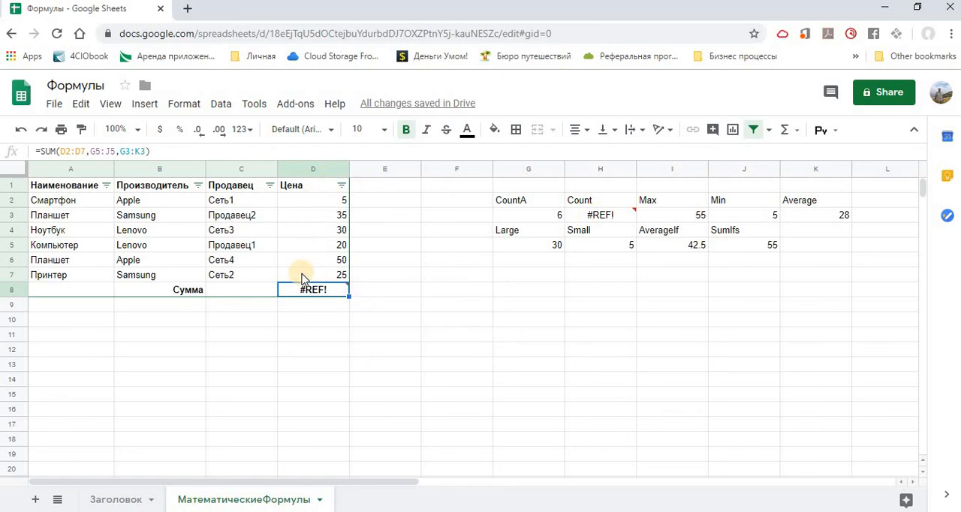
mouse_move(297, 293)
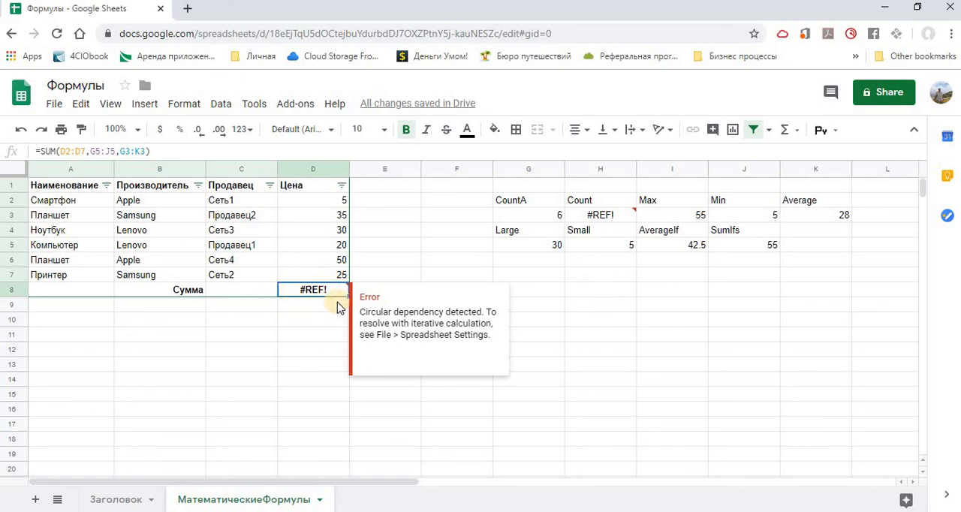
left_click(142, 151)
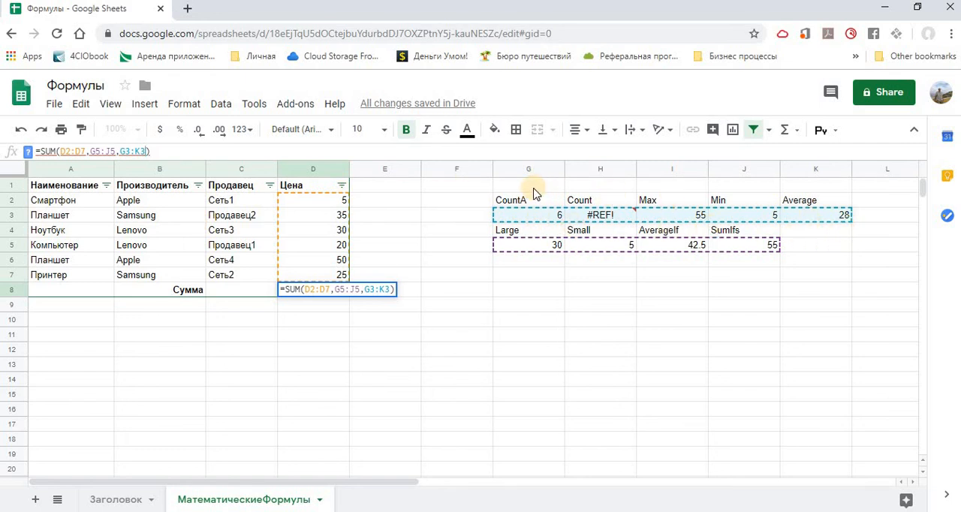
key("BackSpace")
key("BackSpace")
key("BackSpace")
key("BackSpace")
key("BackSpace")
key("BackSpace")
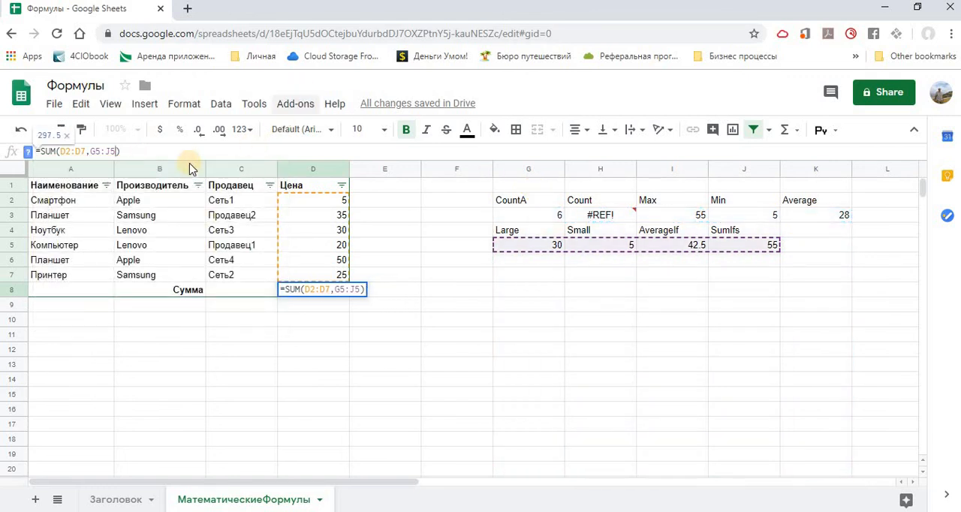
left_click(148, 154)
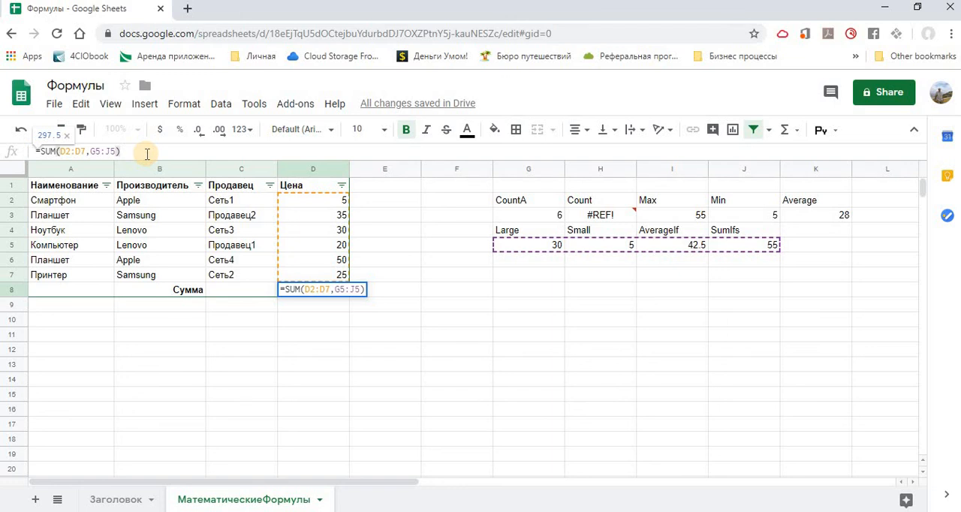
key("Return")
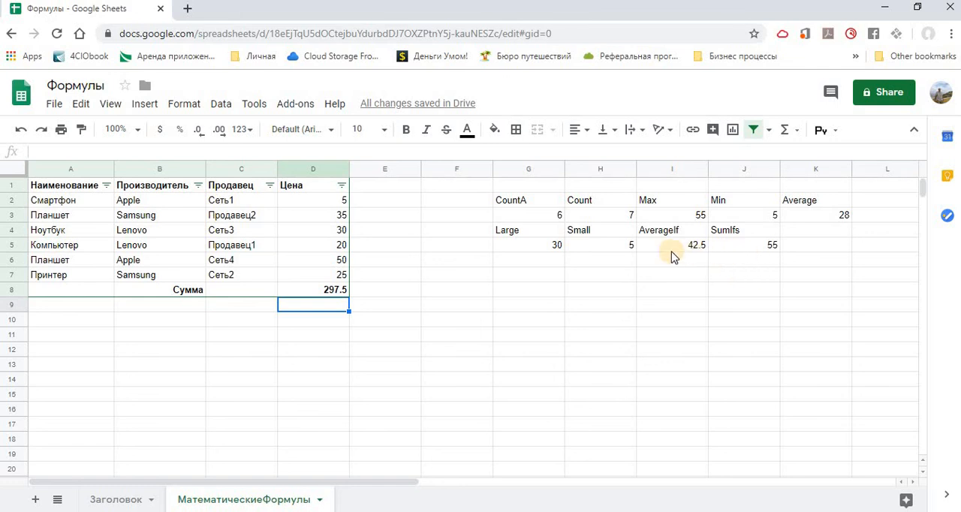
left_click(325, 291)
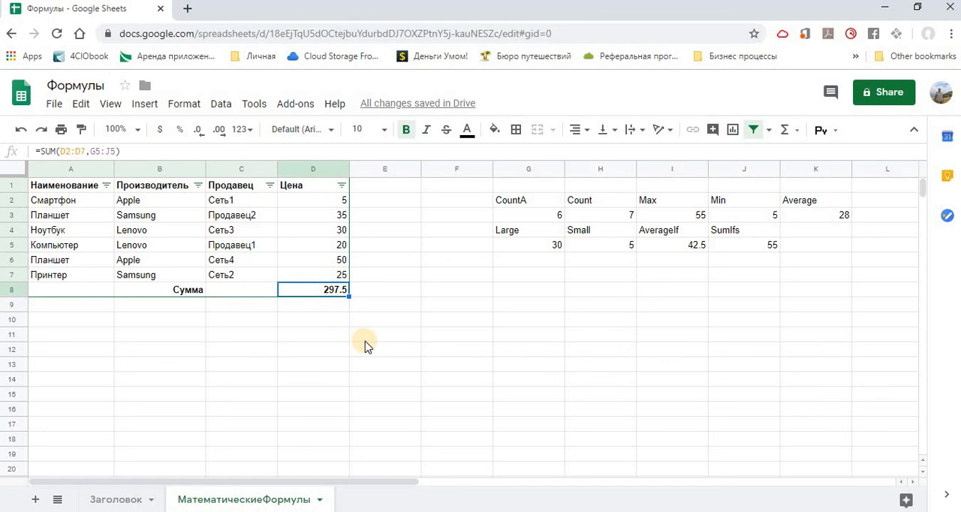